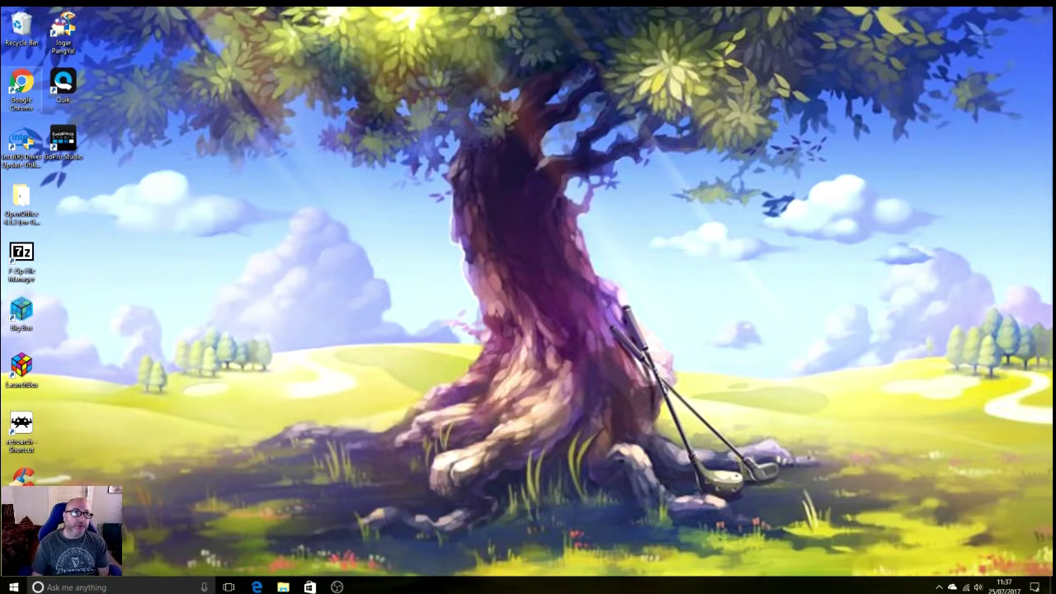
Open Google Chrome and search the web for "debug pangya".
double_click(23, 91)
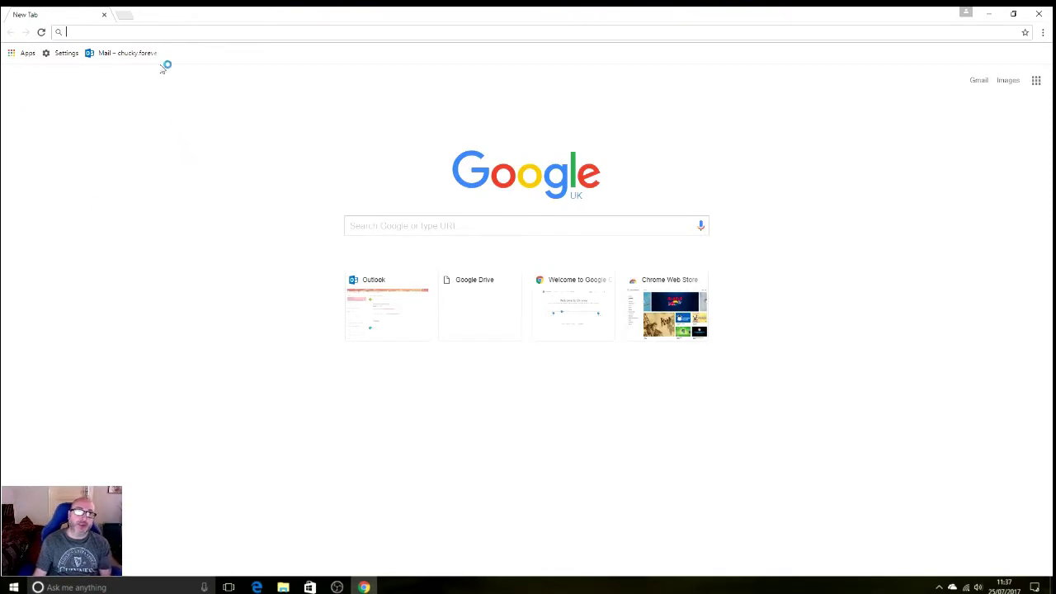
text(debug)
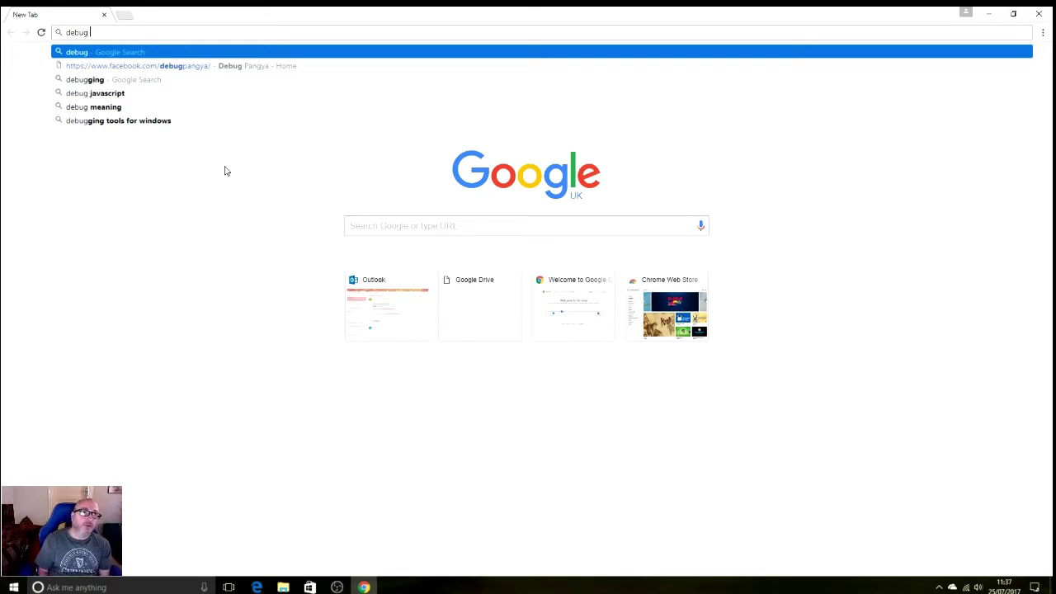
text( pangya)
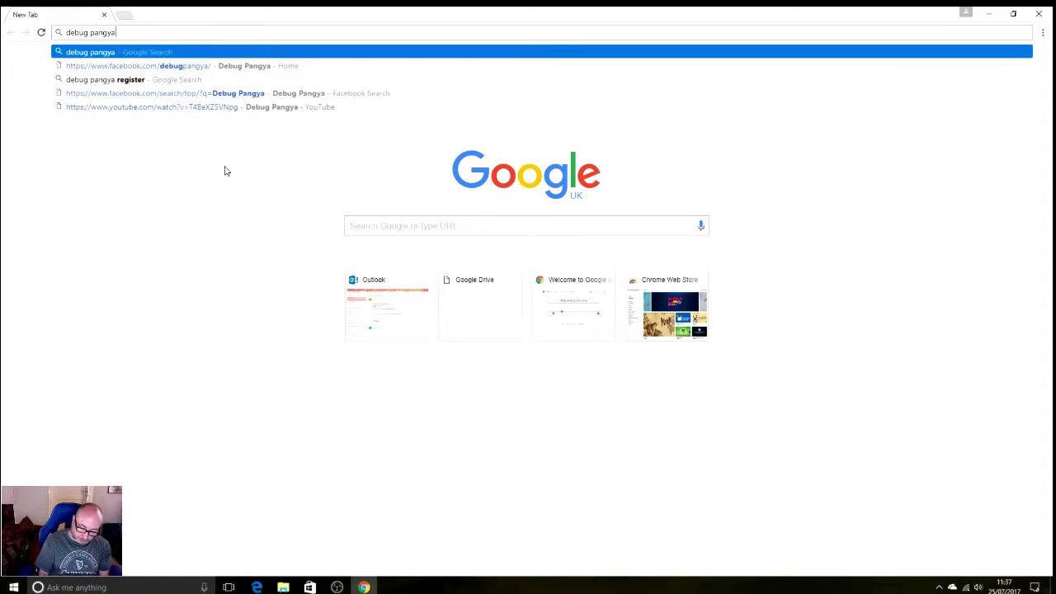
key(Return)
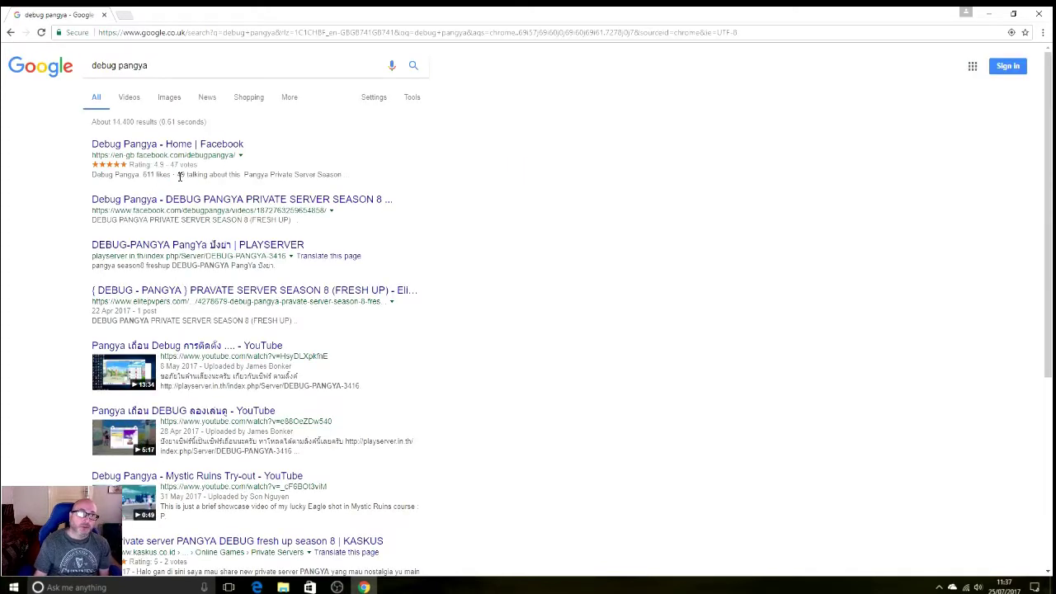
Open the Debug Pangya Facebook page from the results and expand its pinned post with the download links.
click(182, 147)
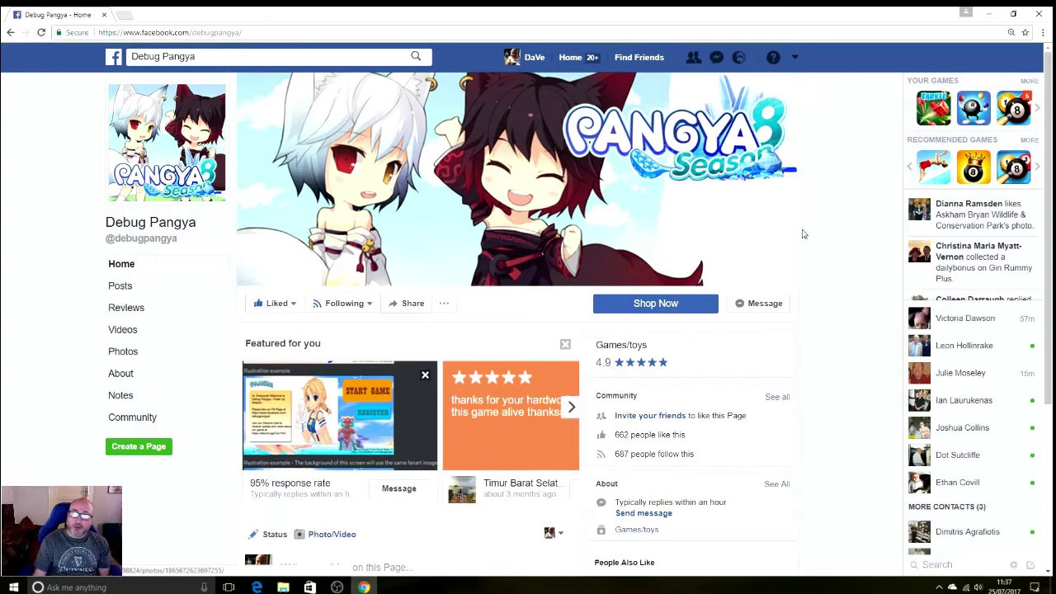
drag(1049, 175, 1052, 416)
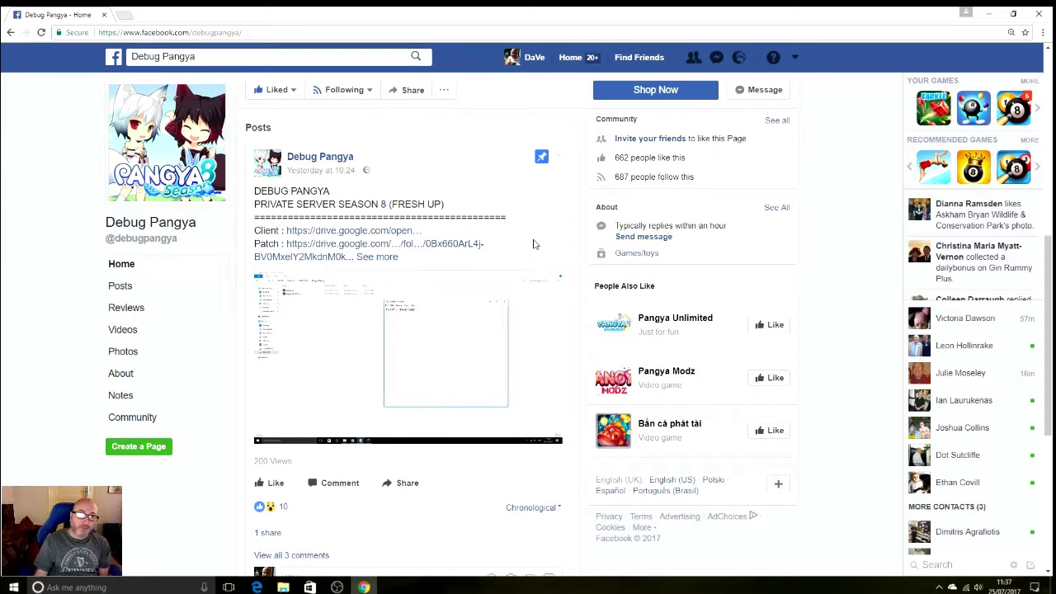
click(382, 258)
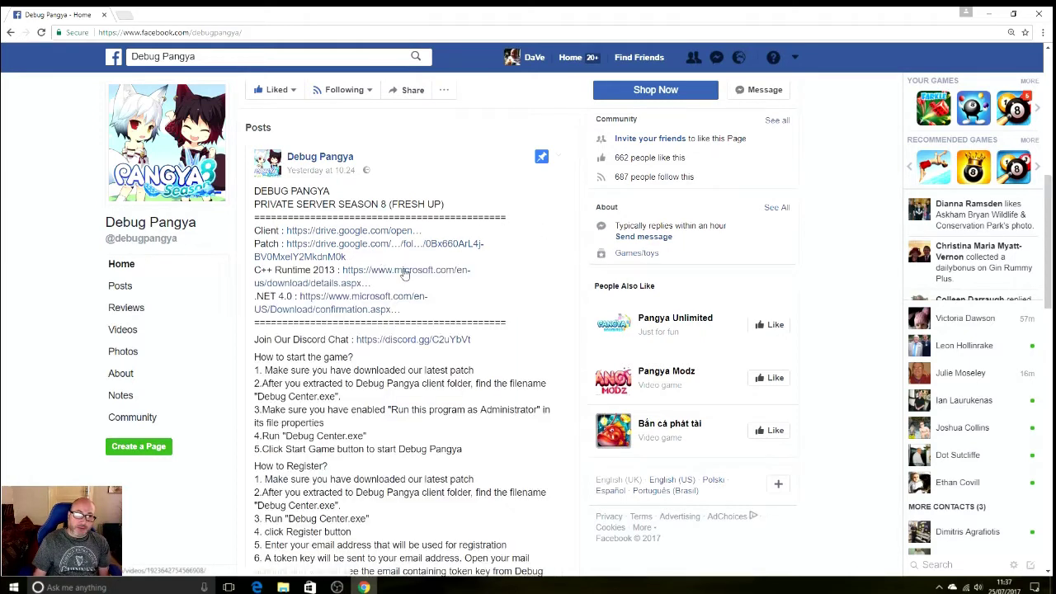
Follow the post's Client link to the PangyaUS_851.rar download prompt, and close both Google Drive pages without downloading.
click(392, 231)
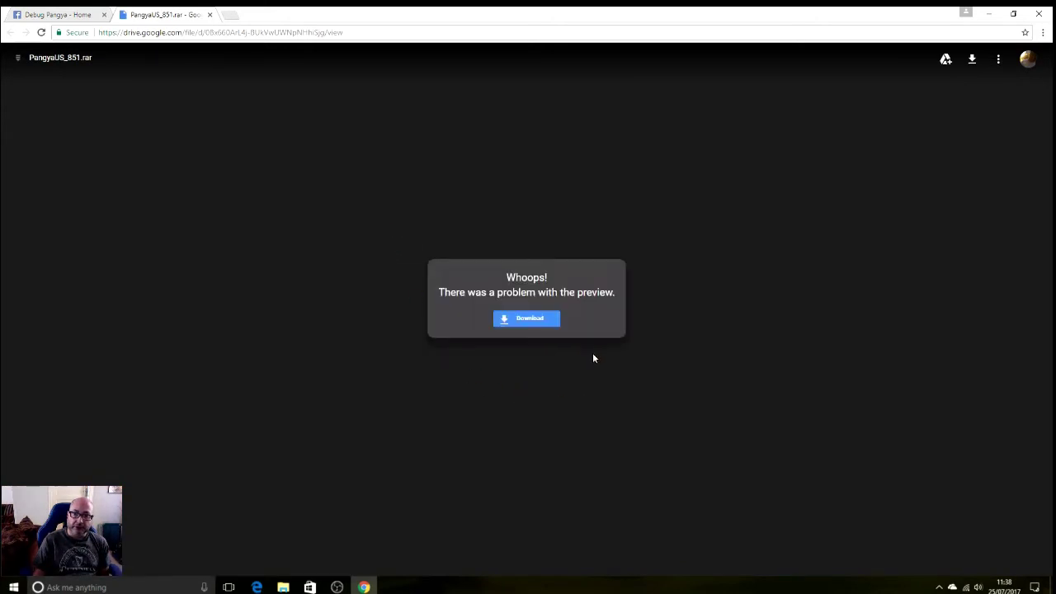
click(543, 321)
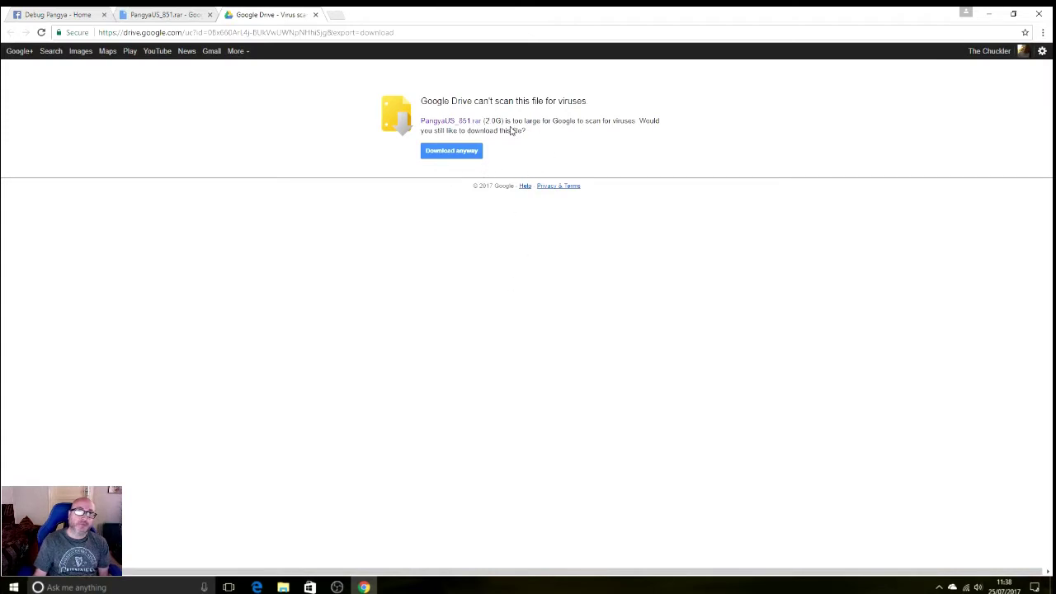
click(316, 15)
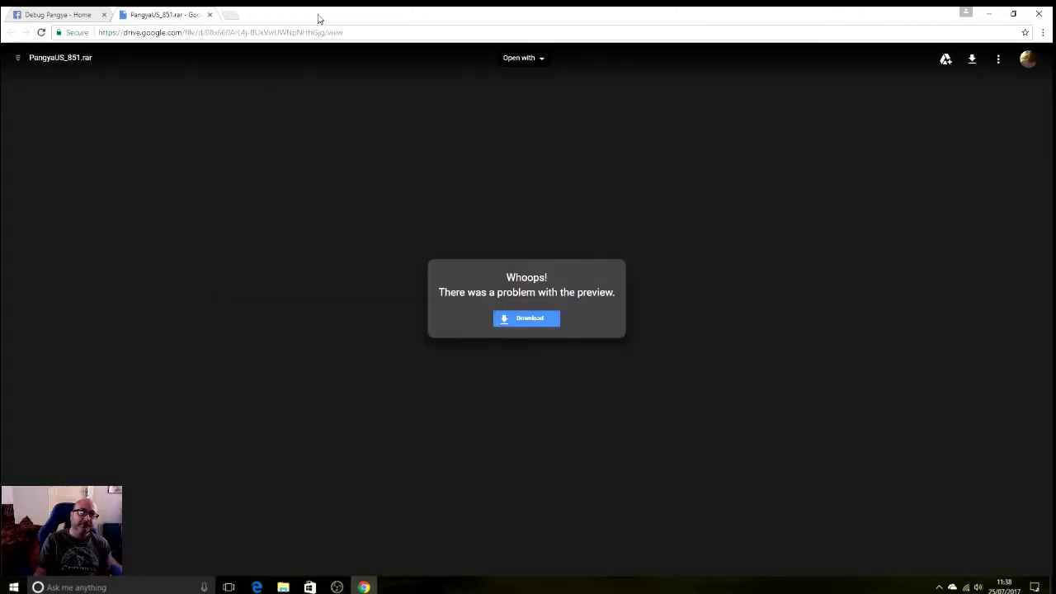
click(211, 15)
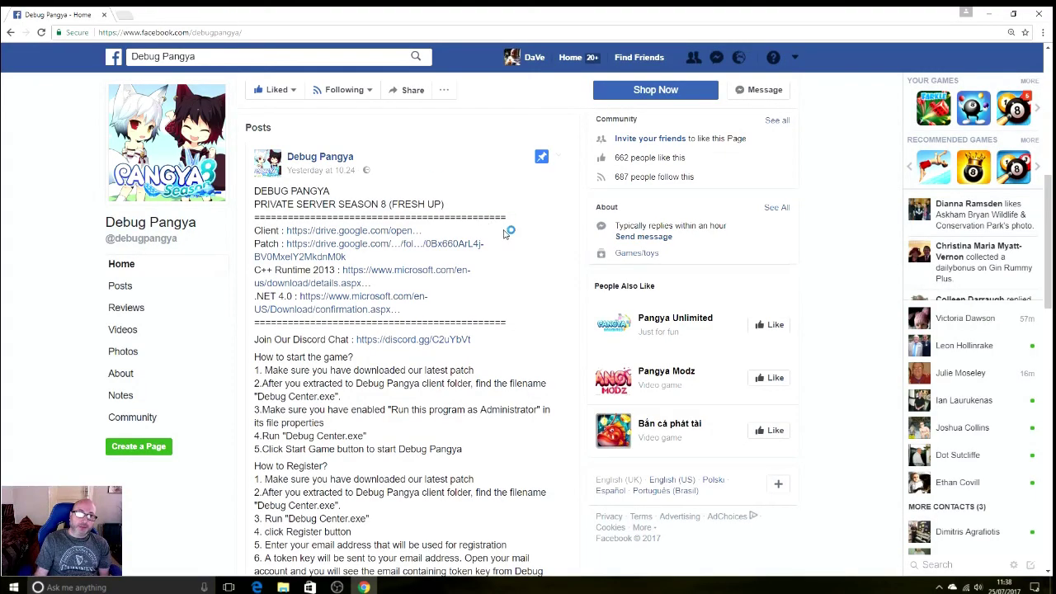
Follow the post's Patch link to the debug.rar download prompt, dismiss it without downloading, and close the DEBUG PATCH folder.
click(449, 245)
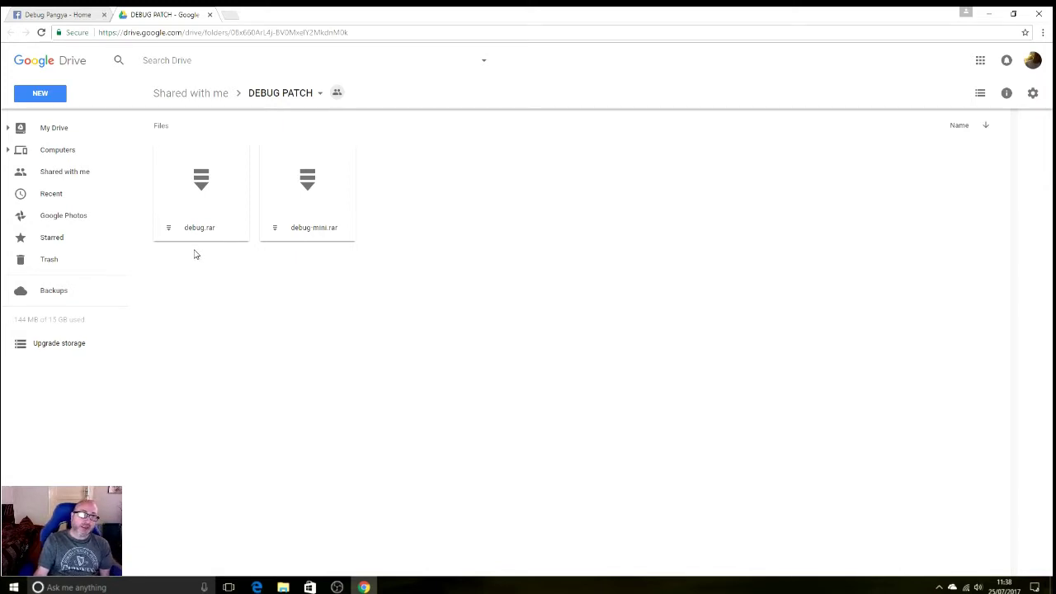
click(194, 201)
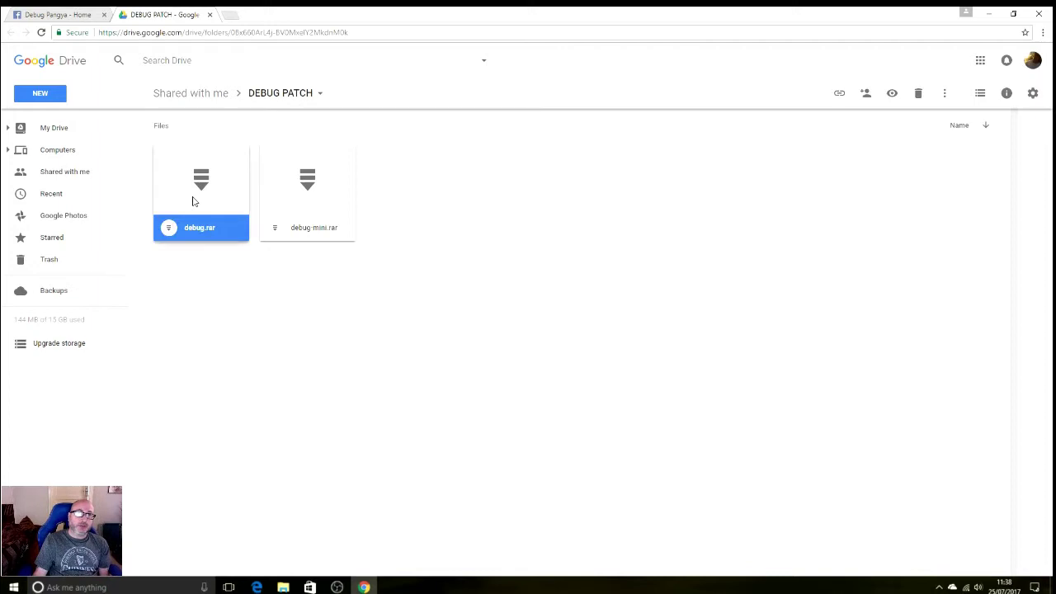
double_click(194, 200)
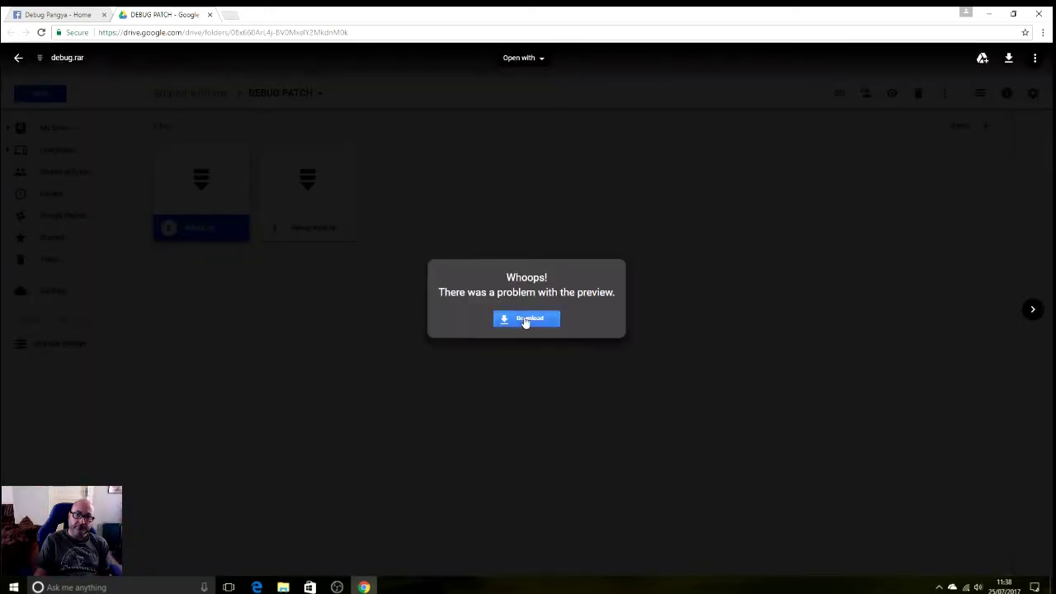
click(525, 321)
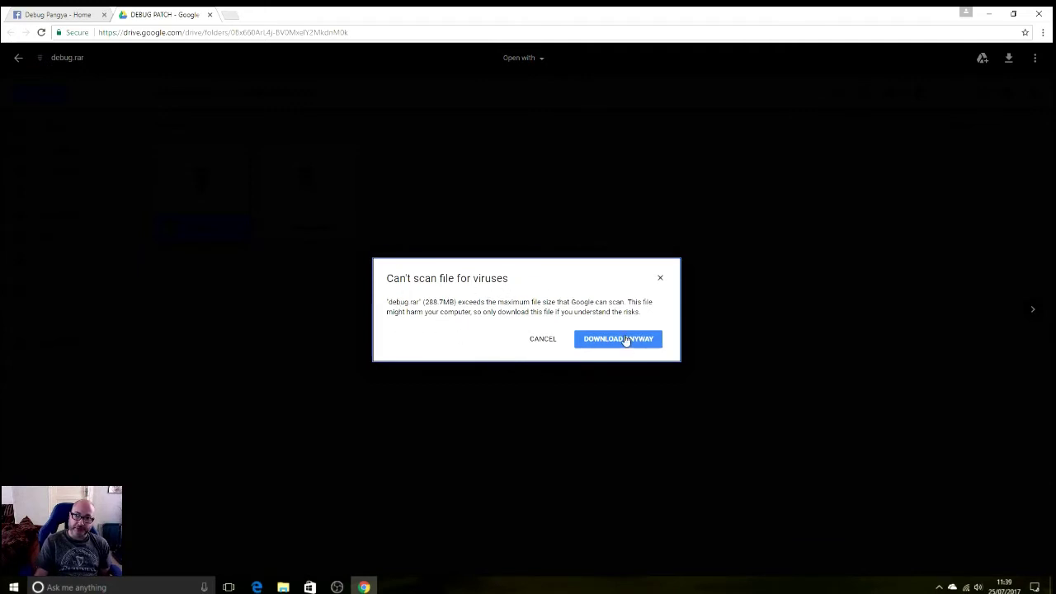
click(660, 279)
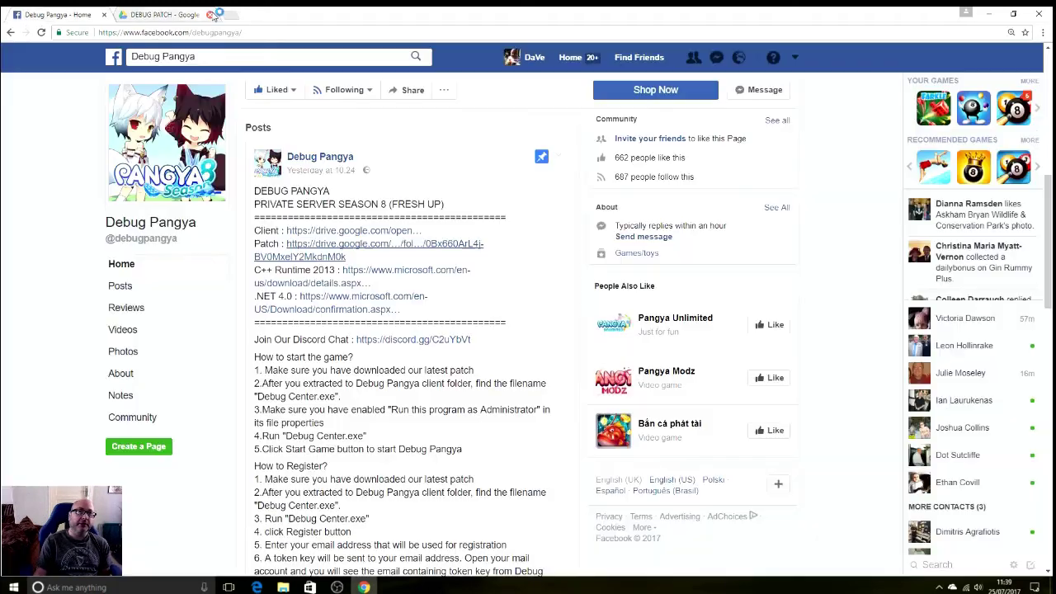
click(210, 15)
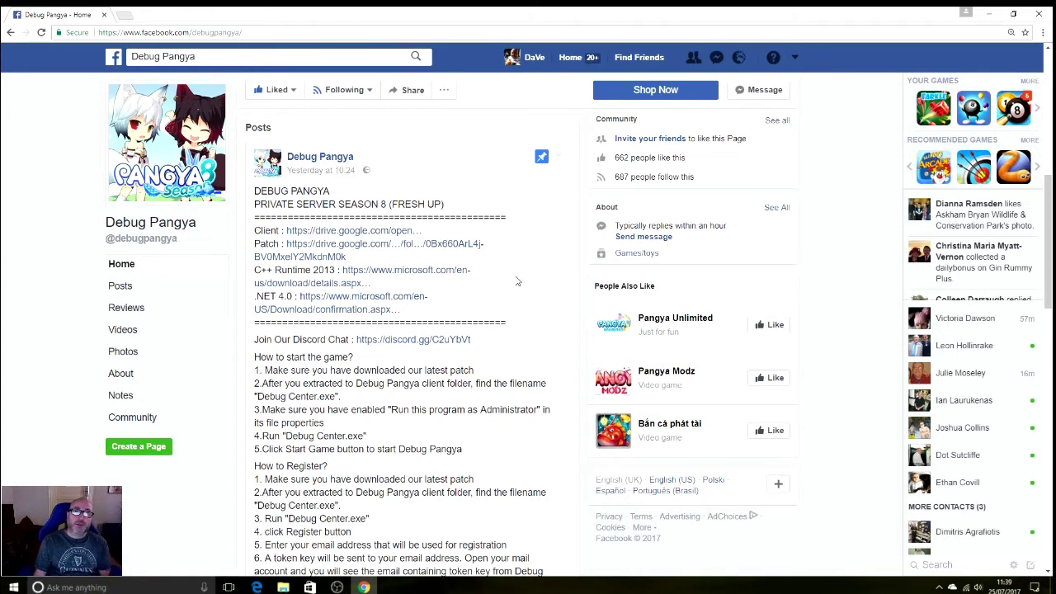
Close the browser and show the Downloads folder in File Explorer.
click(1038, 14)
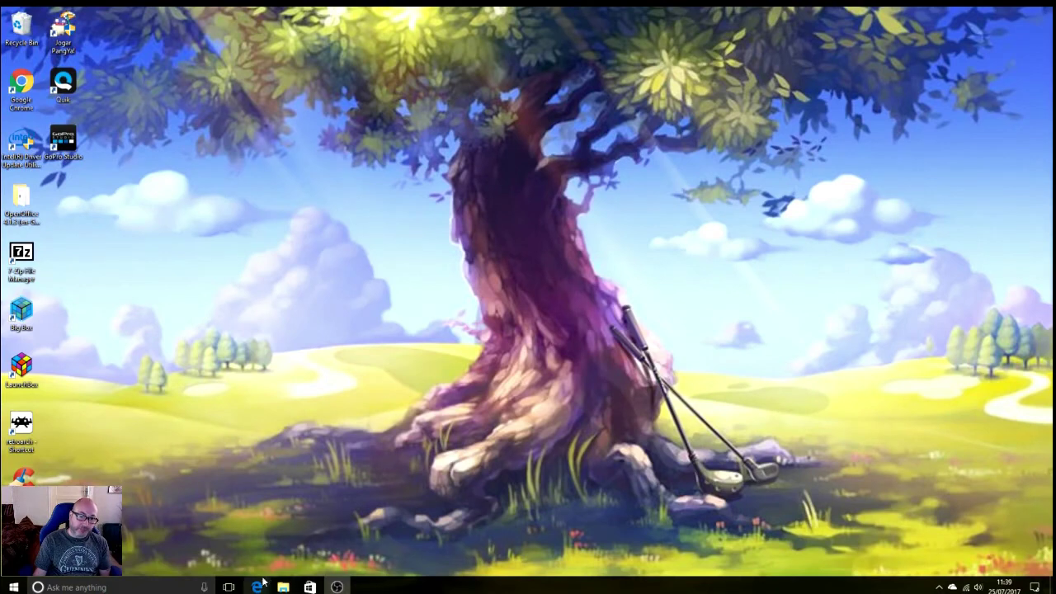
click(283, 587)
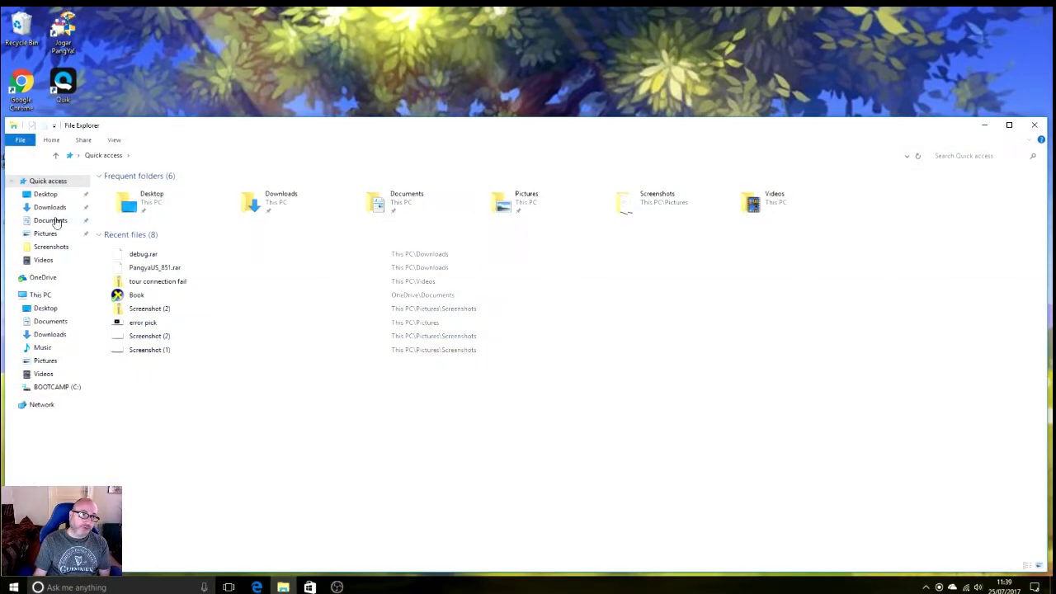
click(49, 210)
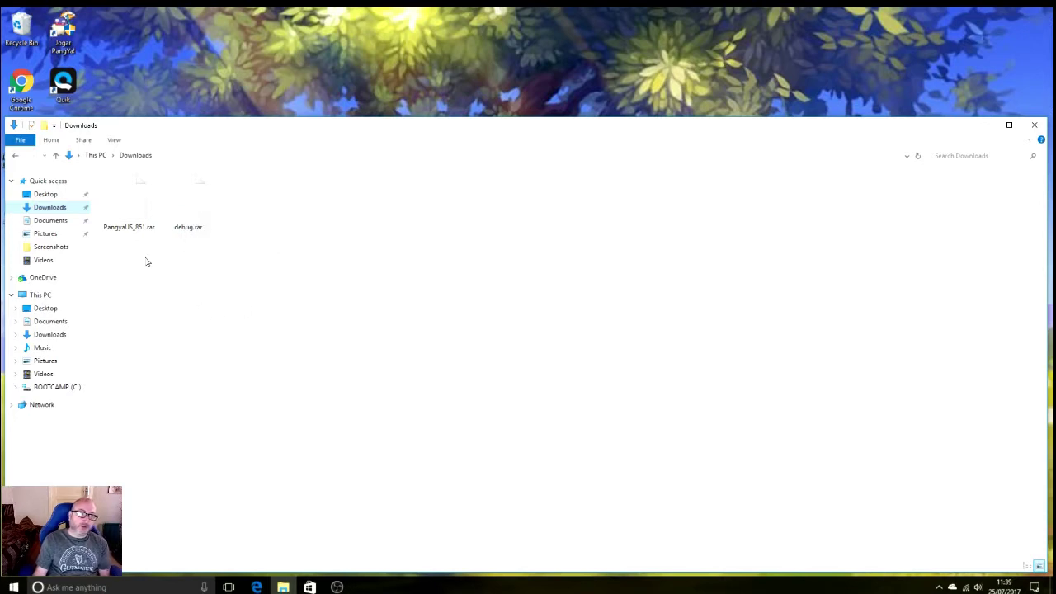
Extract PangyaUS_851.rar directly into the Downloads folder with 7-Zip.
right_click(122, 214)
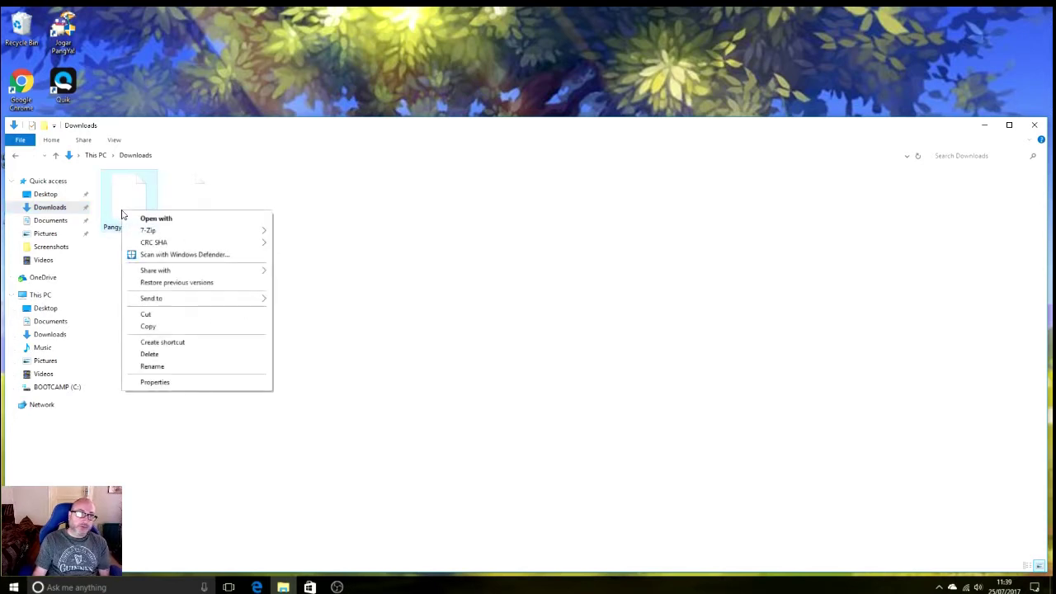
mouse_move(175, 234)
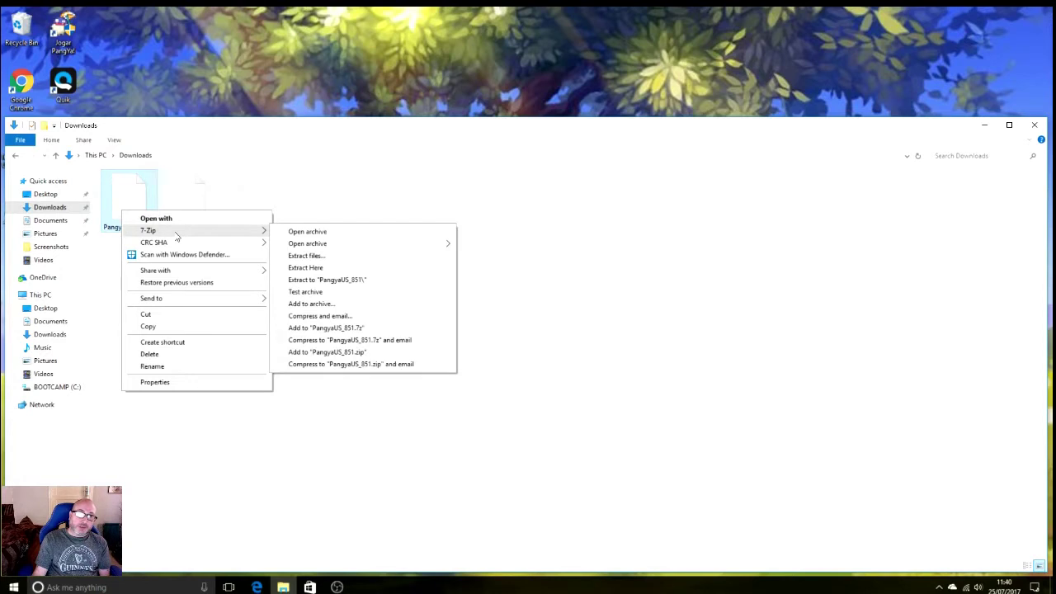
click(313, 272)
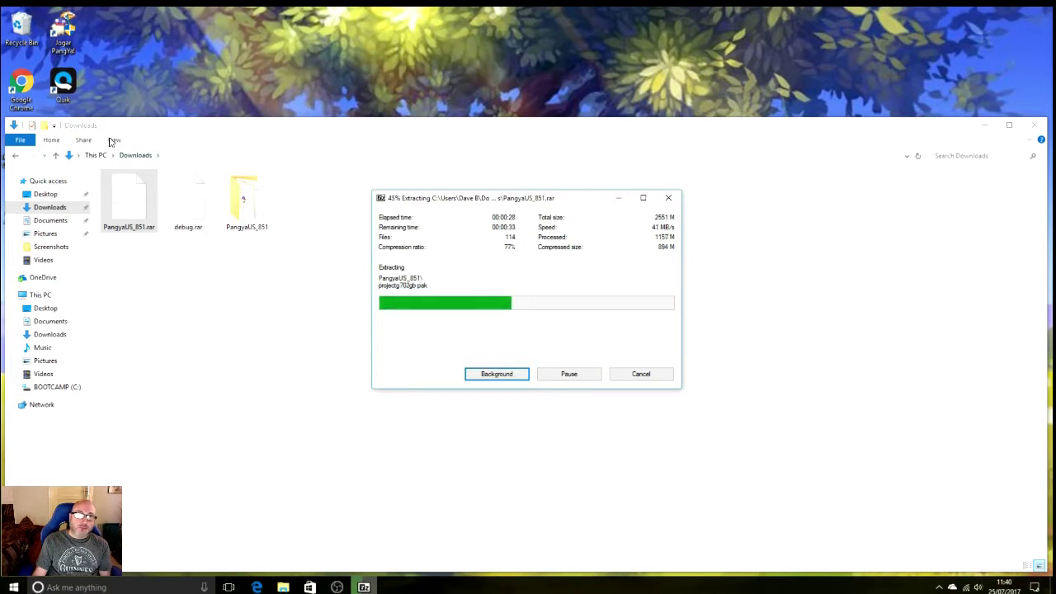
key(Return)
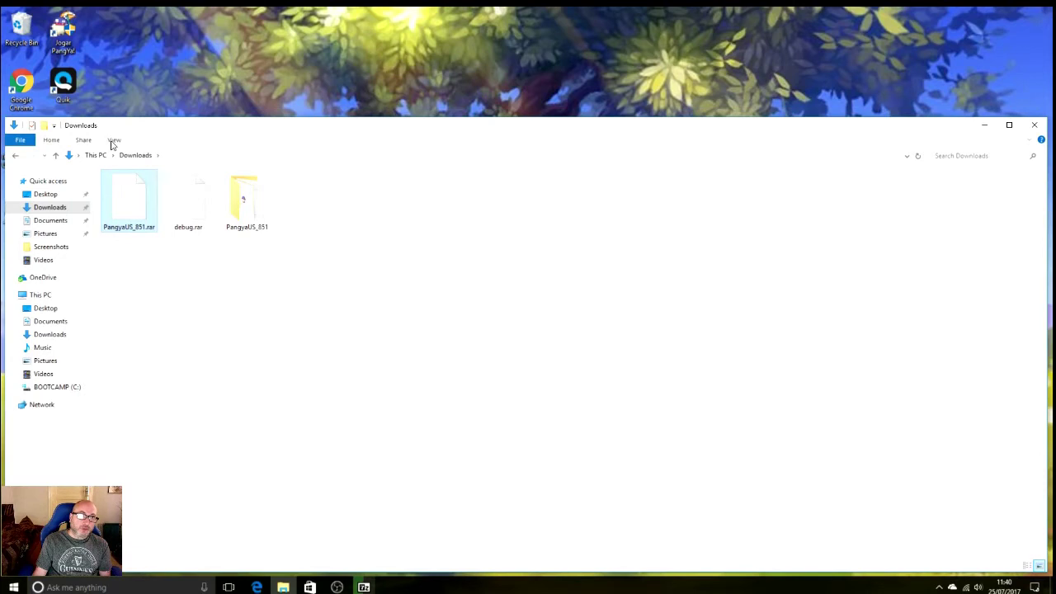
Switch the Downloads folder's layout to Details.
click(113, 141)
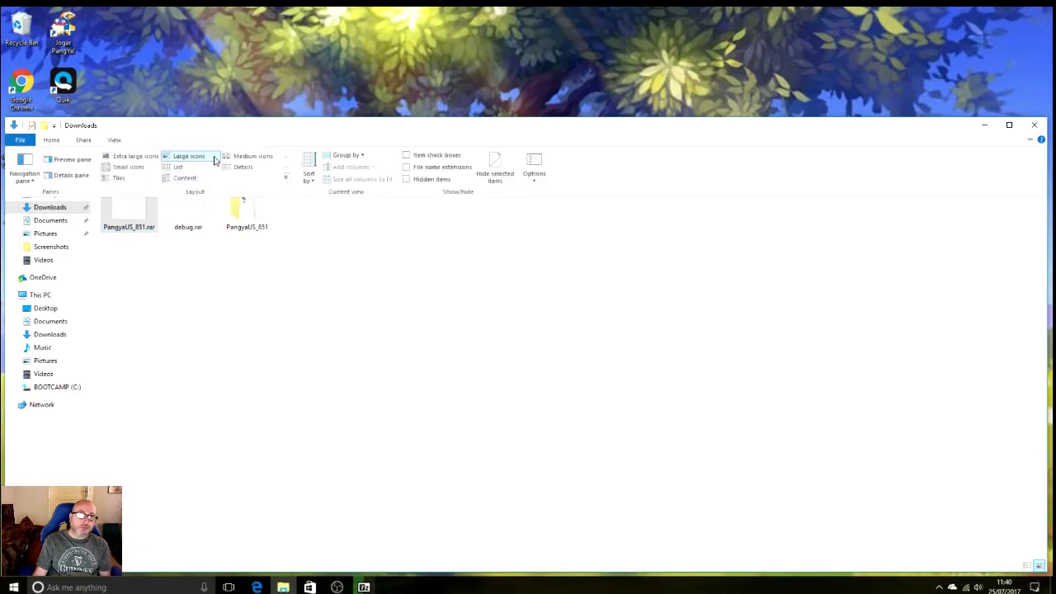
click(239, 156)
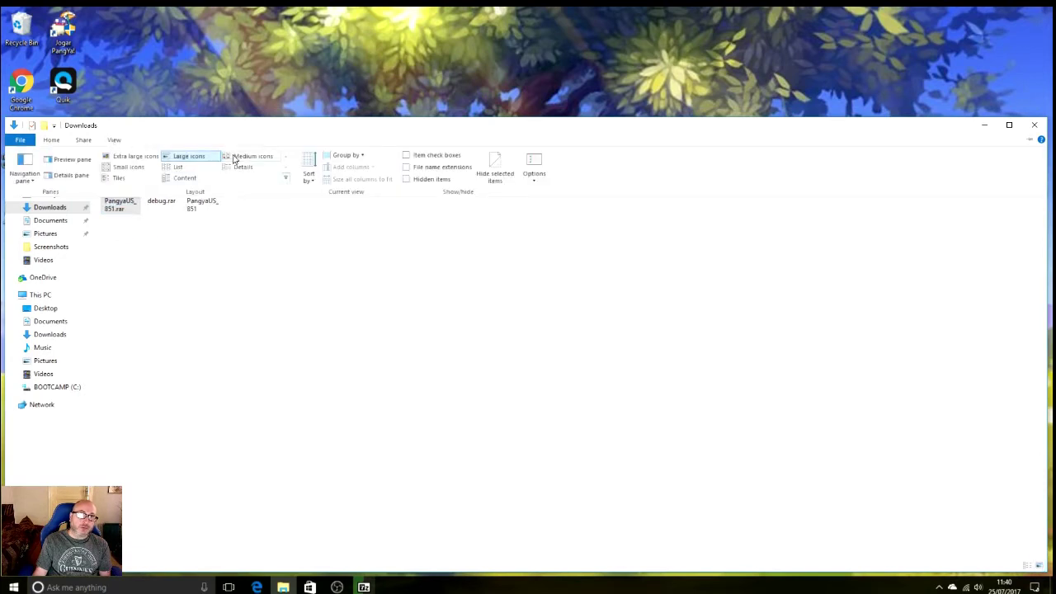
click(115, 141)
click(243, 168)
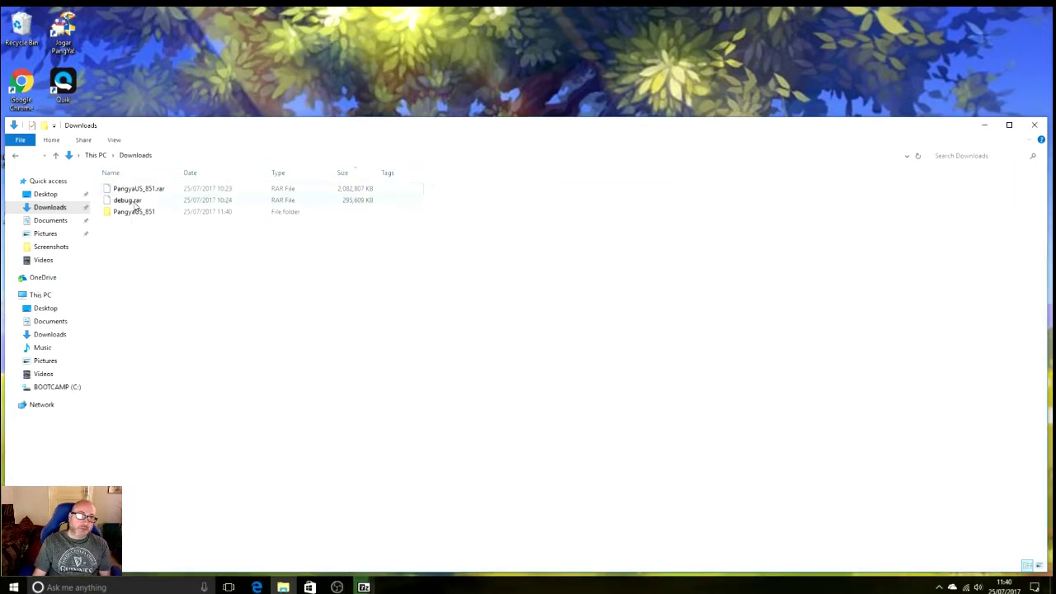
Extract debug.rar directly into the Downloads folder with 7-Zip.
click(137, 204)
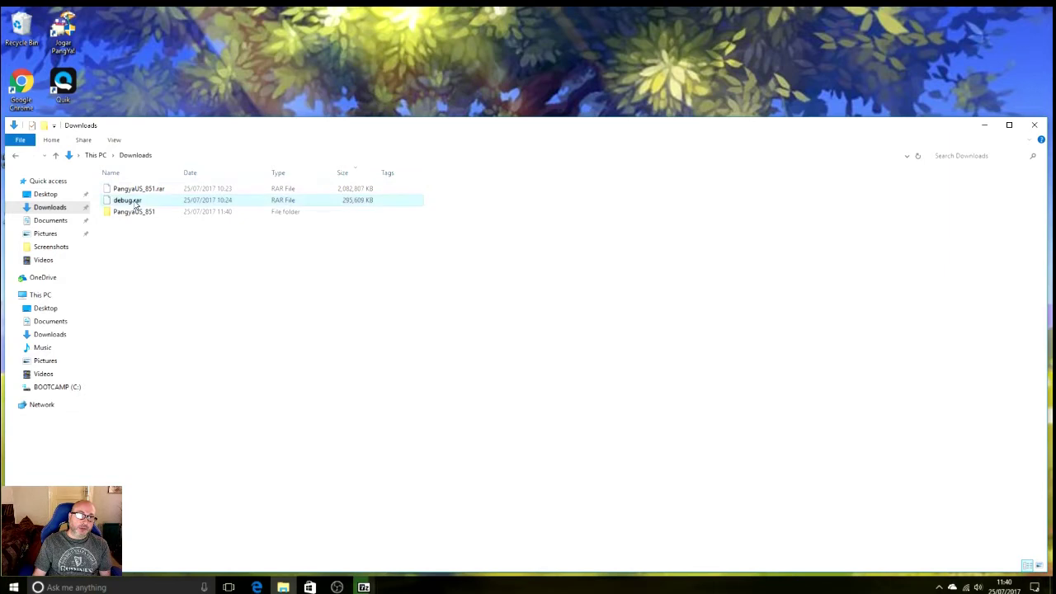
right_click(137, 205)
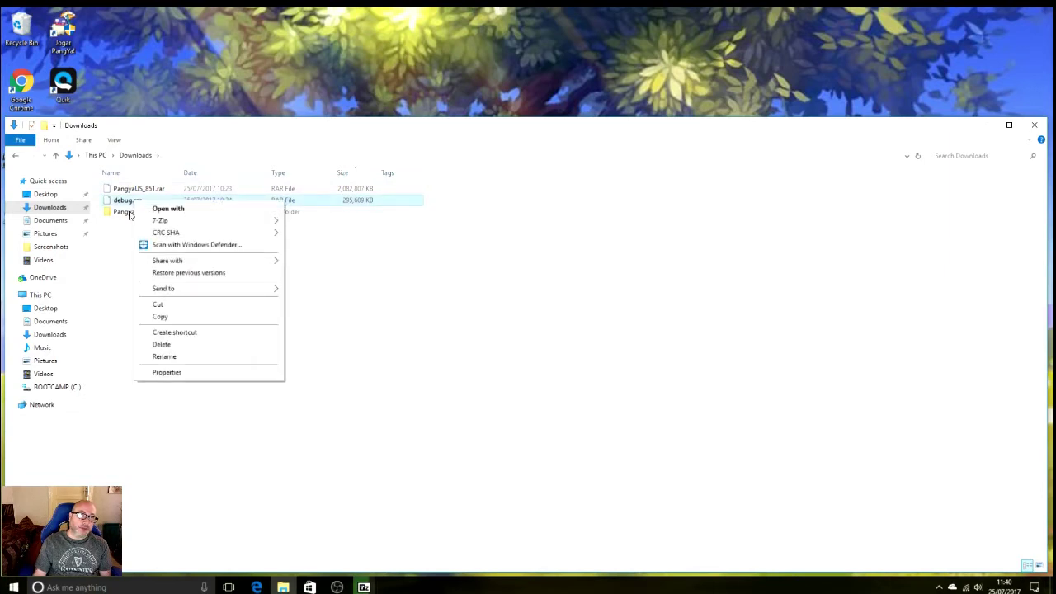
mouse_move(191, 225)
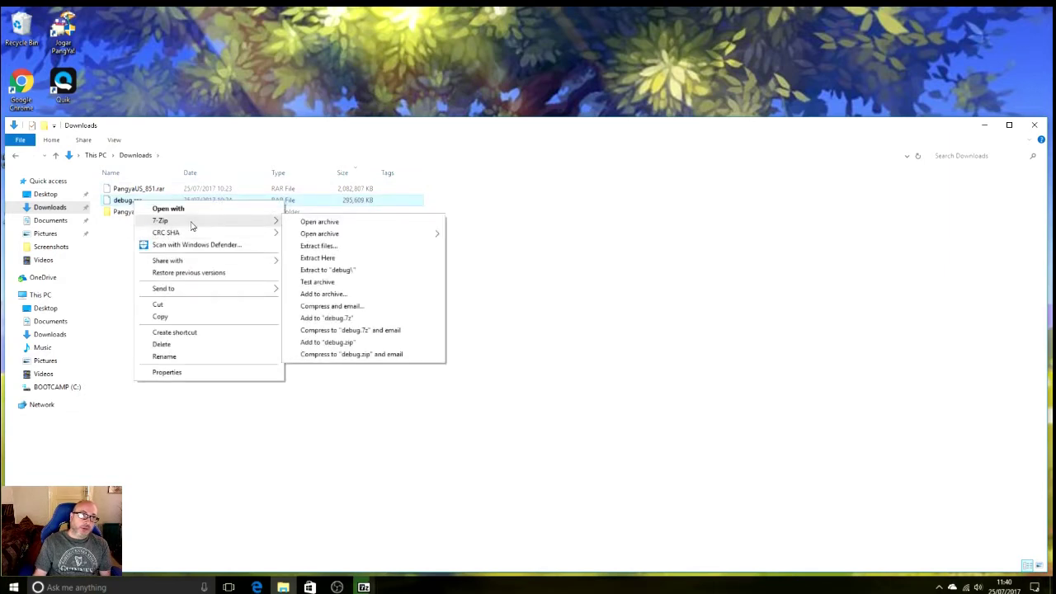
click(340, 261)
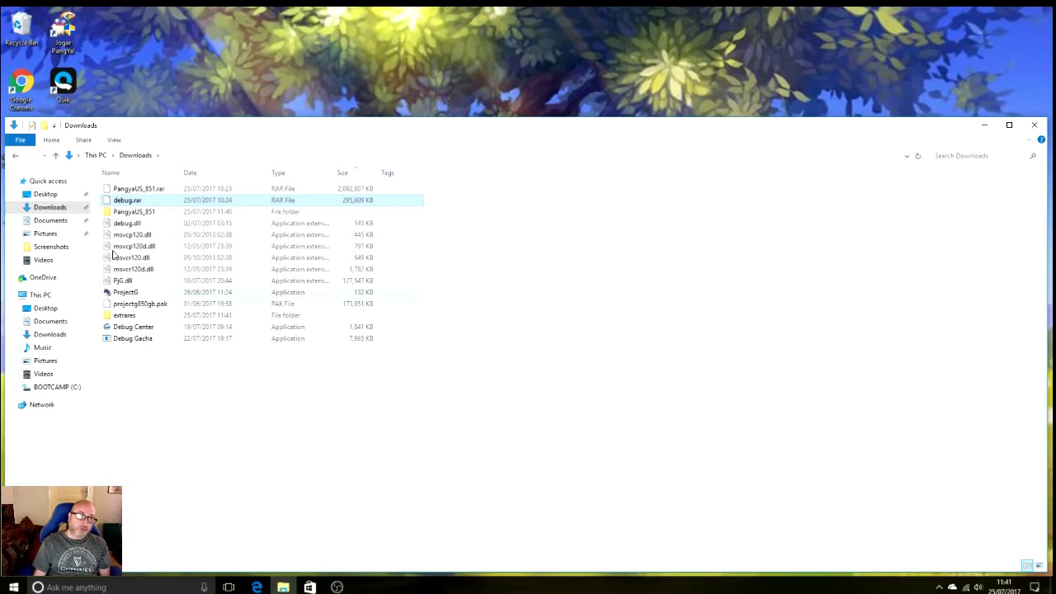
Open the extracted PangyaUS_851 folder and look through the client files it contains.
click(136, 192)
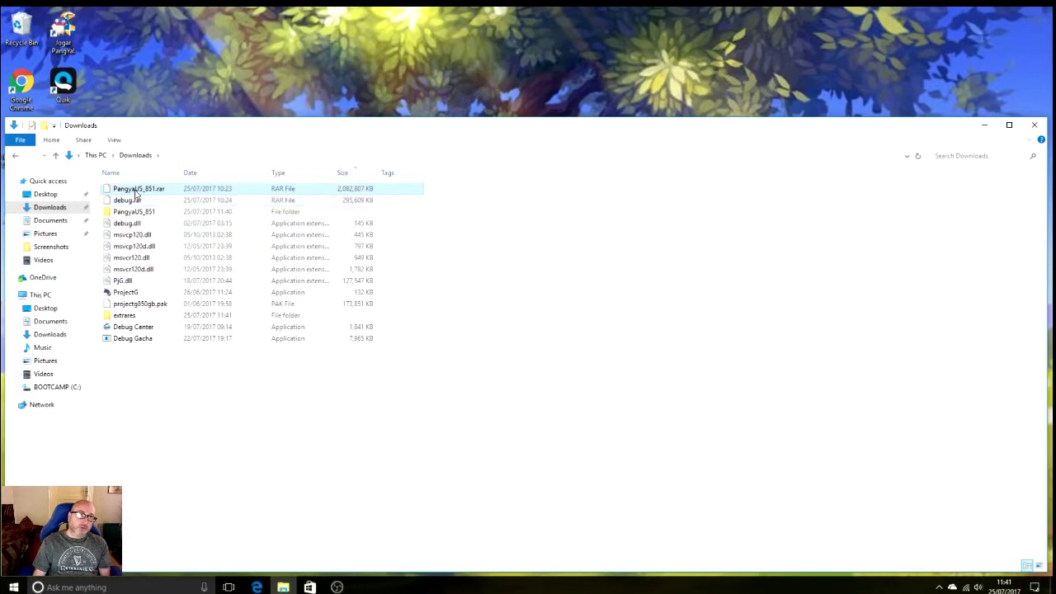
click(130, 201)
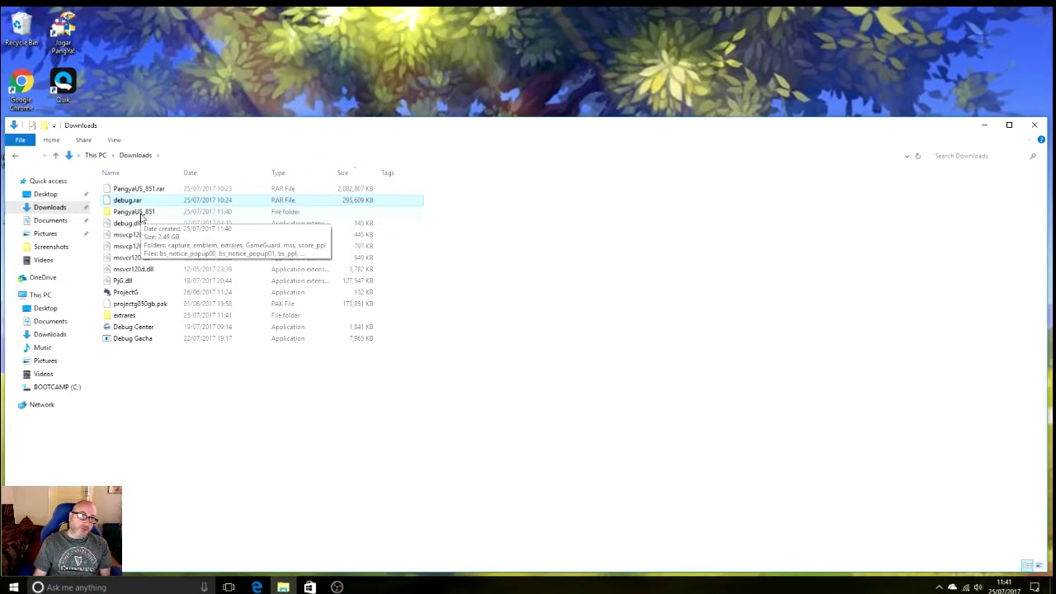
double_click(141, 213)
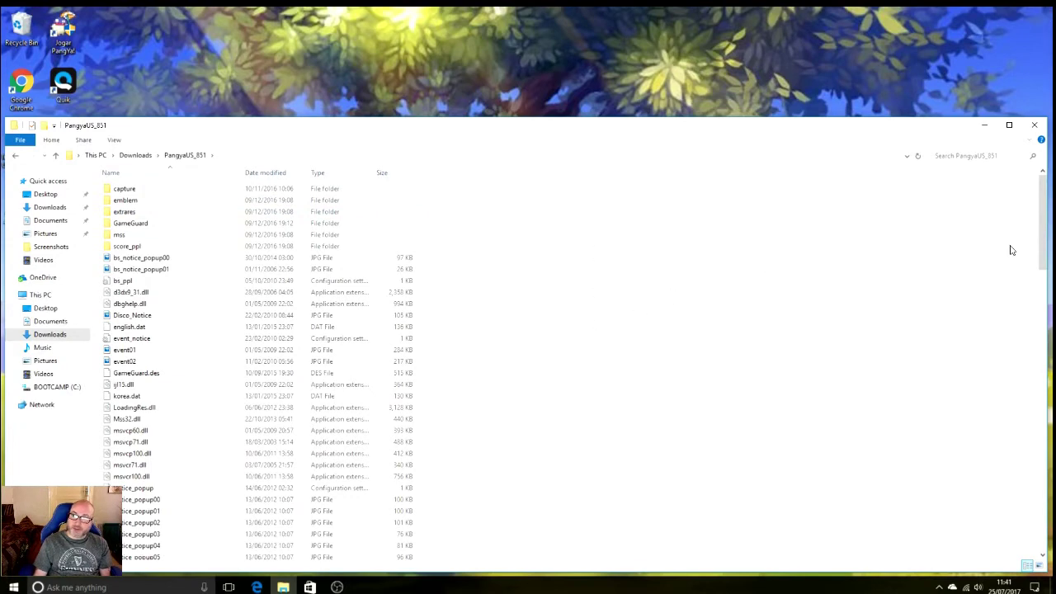
drag(1041, 216, 1051, 183)
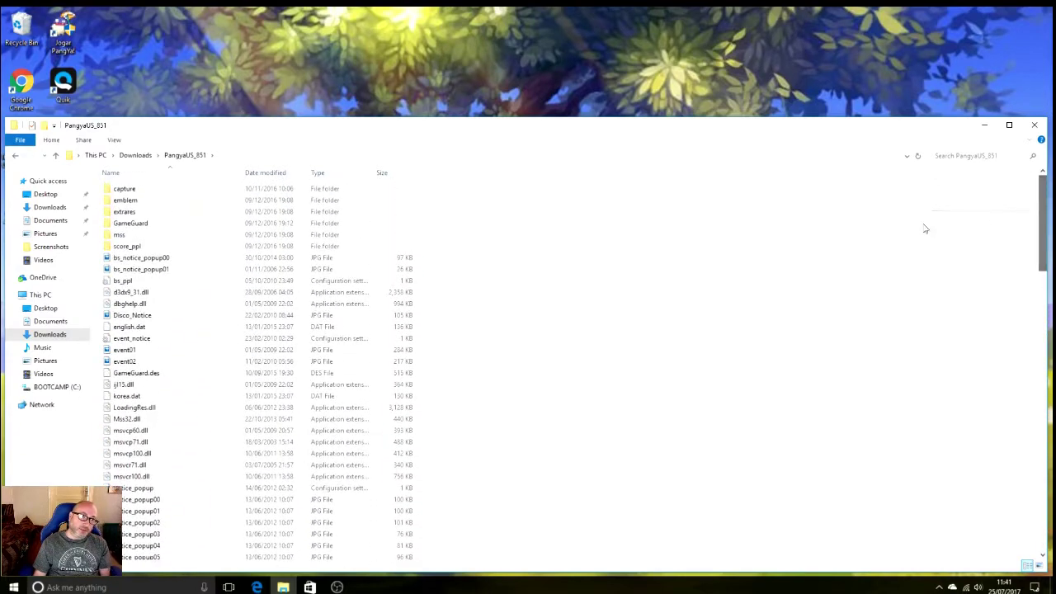
Move the extracted patch files, from projectg850gb.pak through the extrares folder, out of Downloads into PangyaUS_851, replacing files with the same names.
click(15, 157)
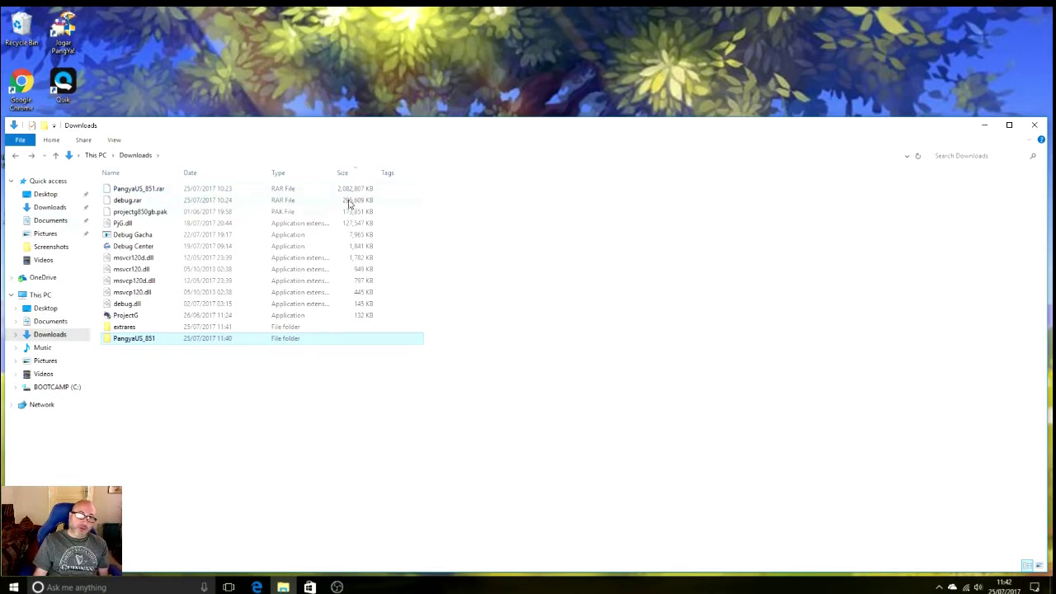
drag(438, 212, 330, 335)
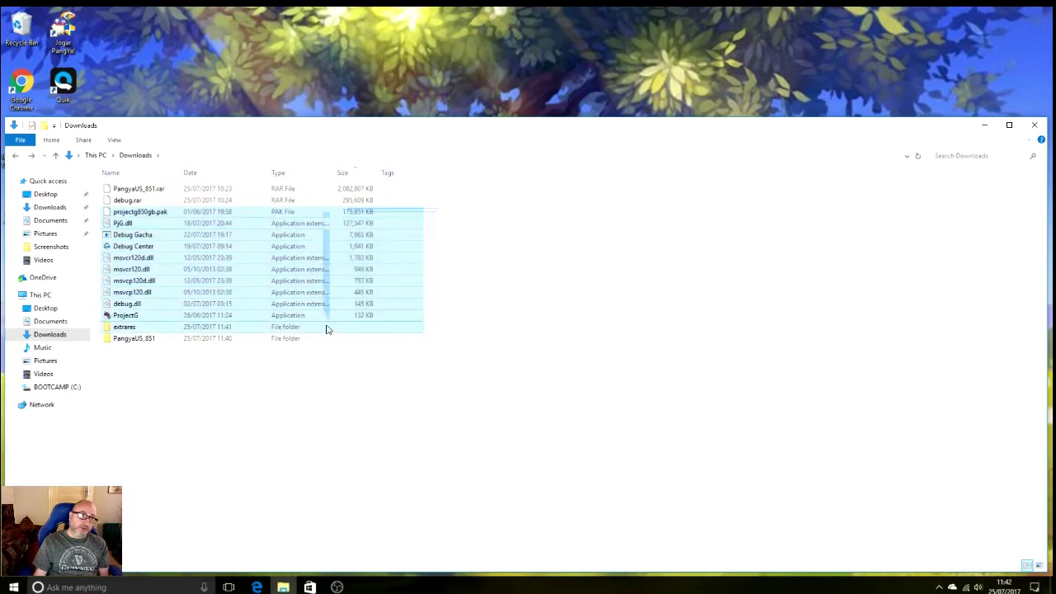
right_click(200, 274)
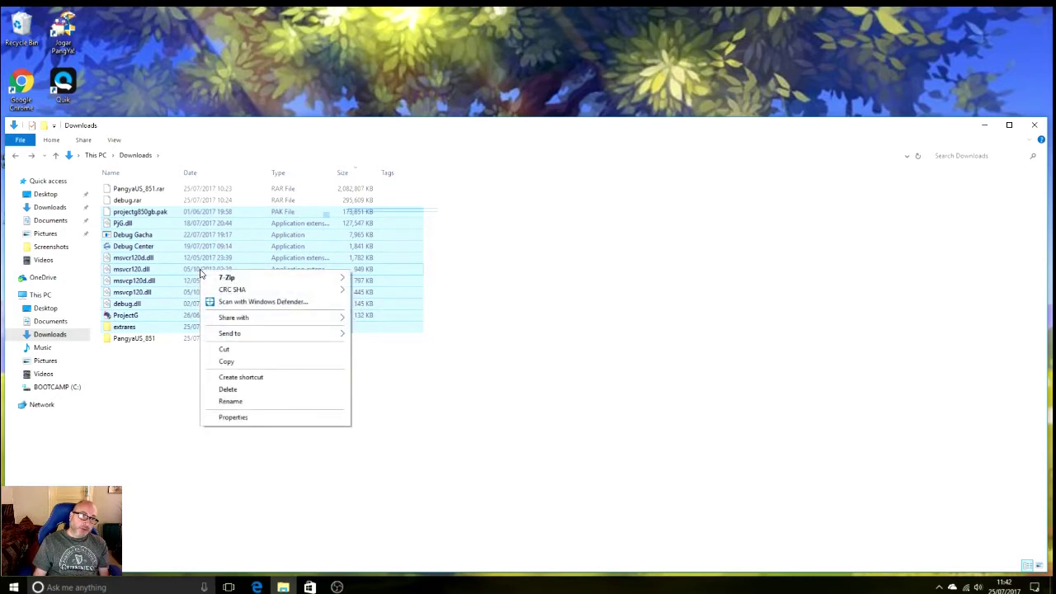
click(287, 353)
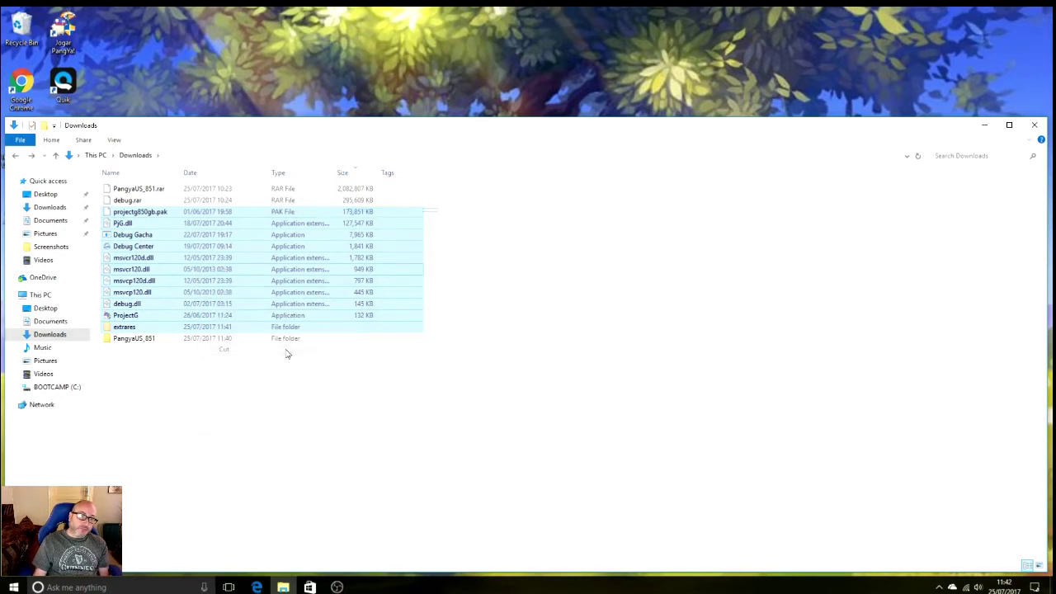
click(152, 343)
double_click(151, 344)
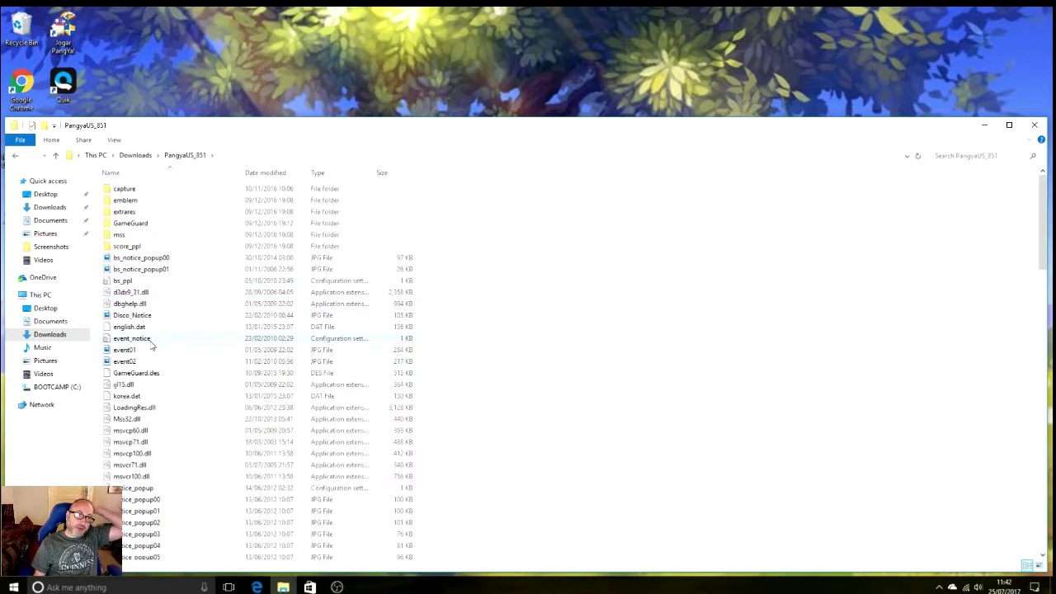
right_click(713, 335)
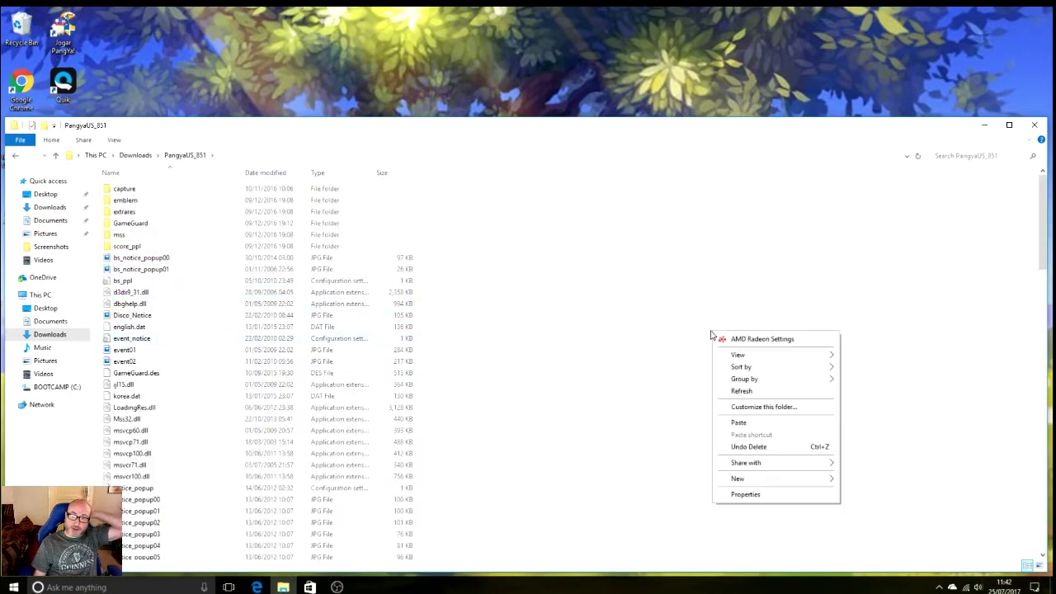
click(738, 423)
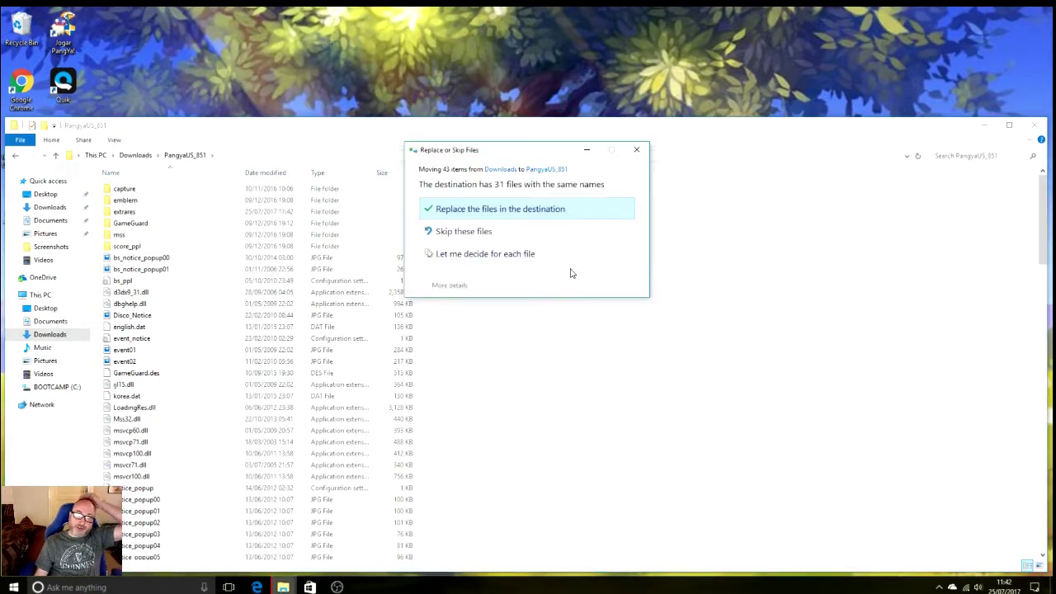
click(475, 212)
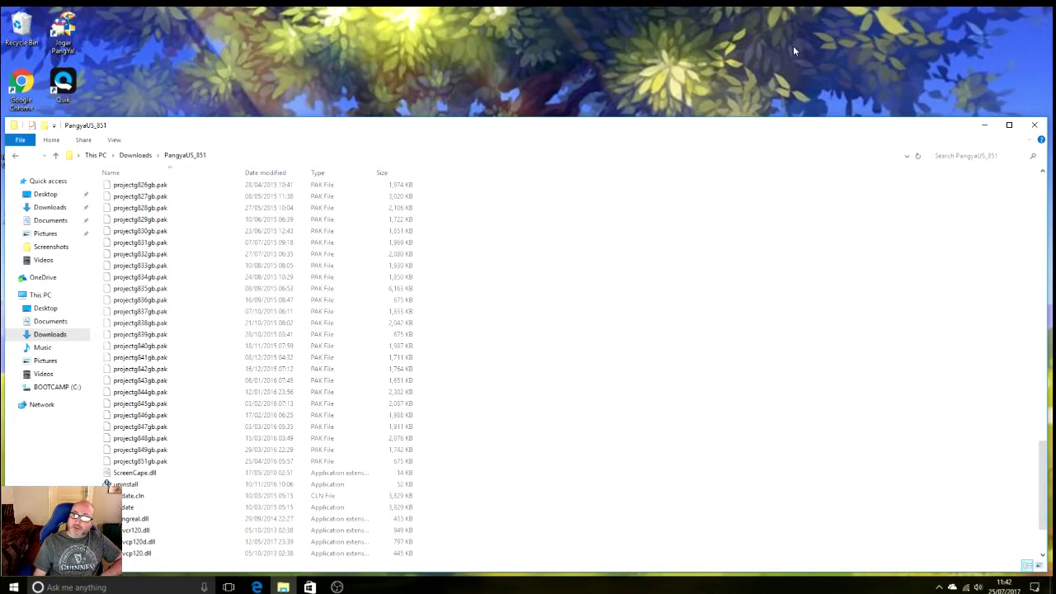
Narrow the PangyaUS_851 folder window to roughly half the screen width and place it in the middle of the desktop.
drag(766, 129, 762, 35)
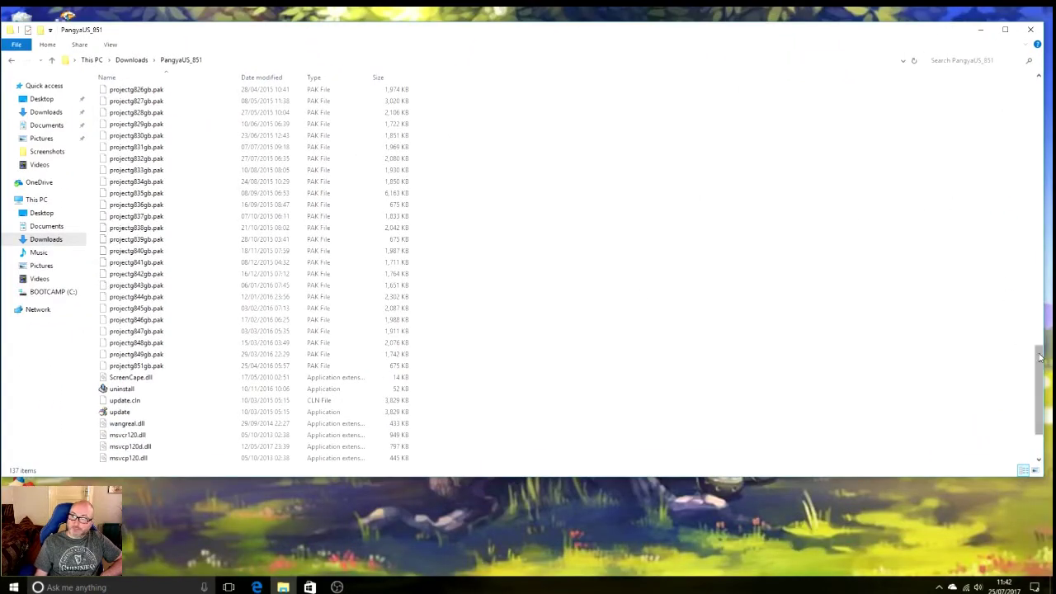
drag(1039, 355, 1049, 396)
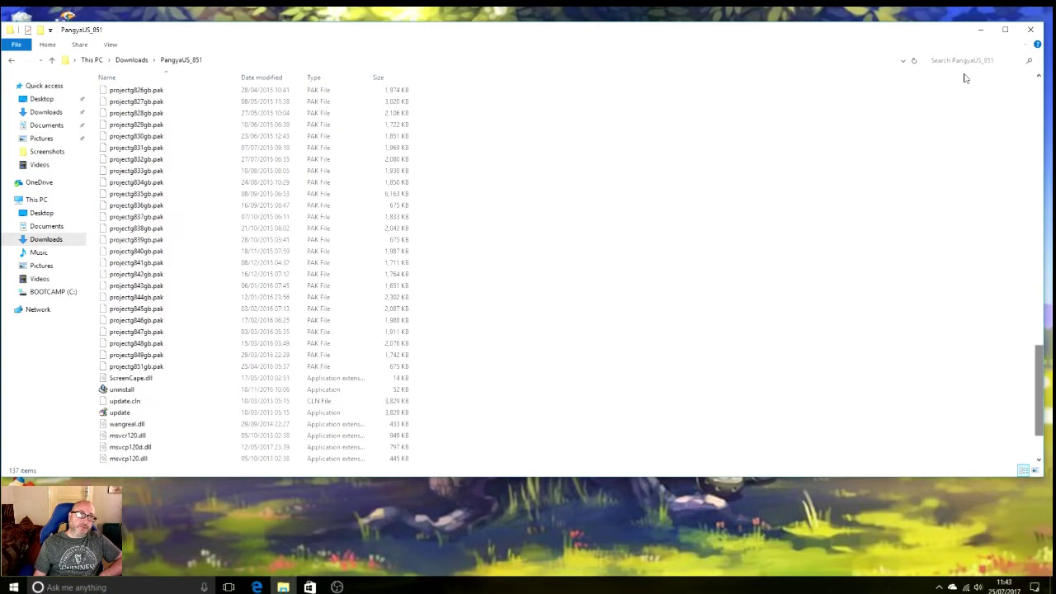
drag(692, 39, 809, 111)
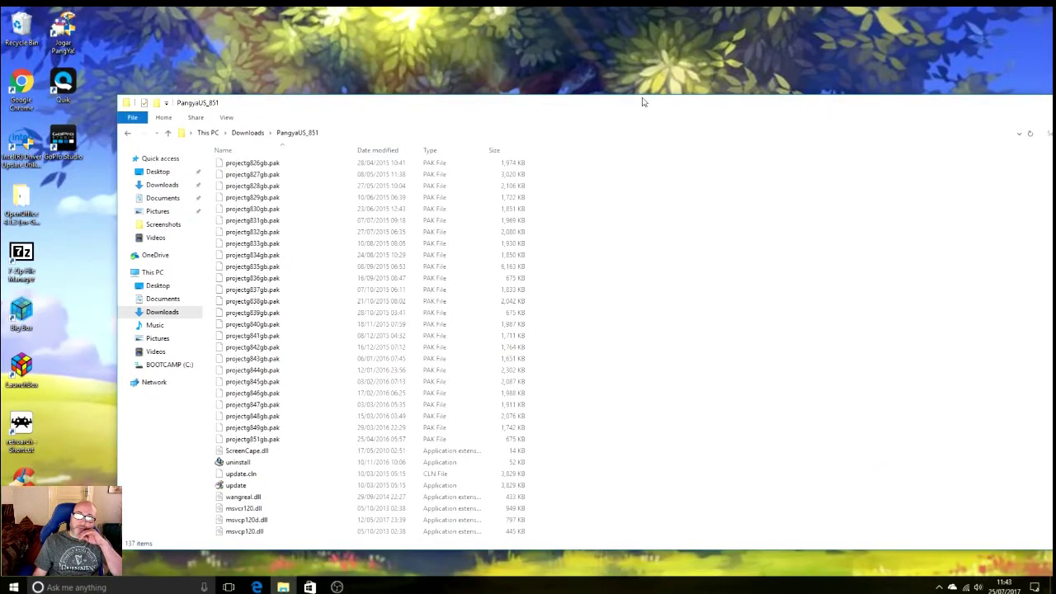
drag(702, 104, 592, 92)
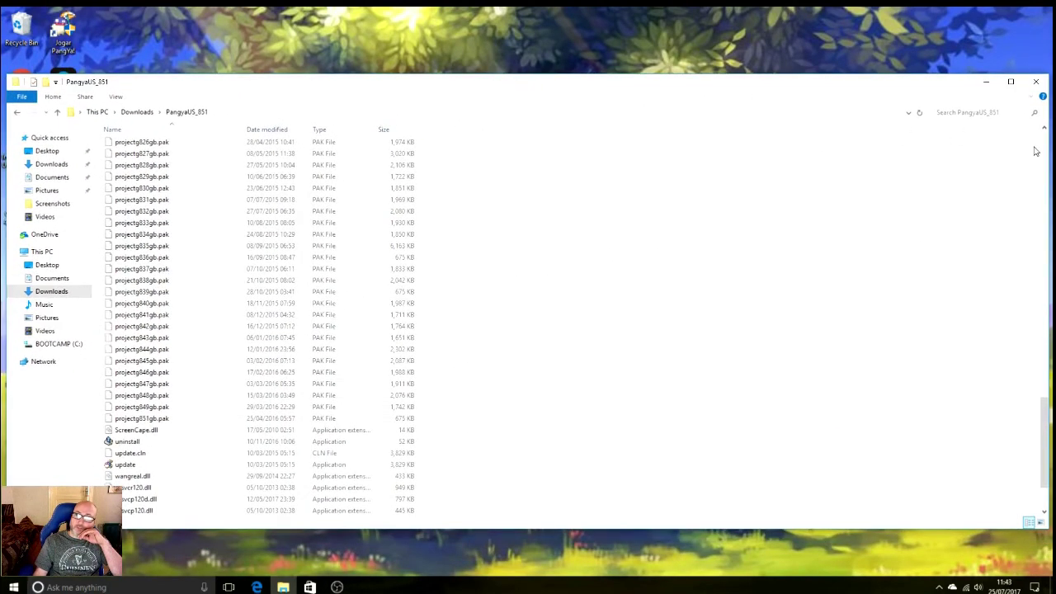
drag(1049, 151, 596, 149)
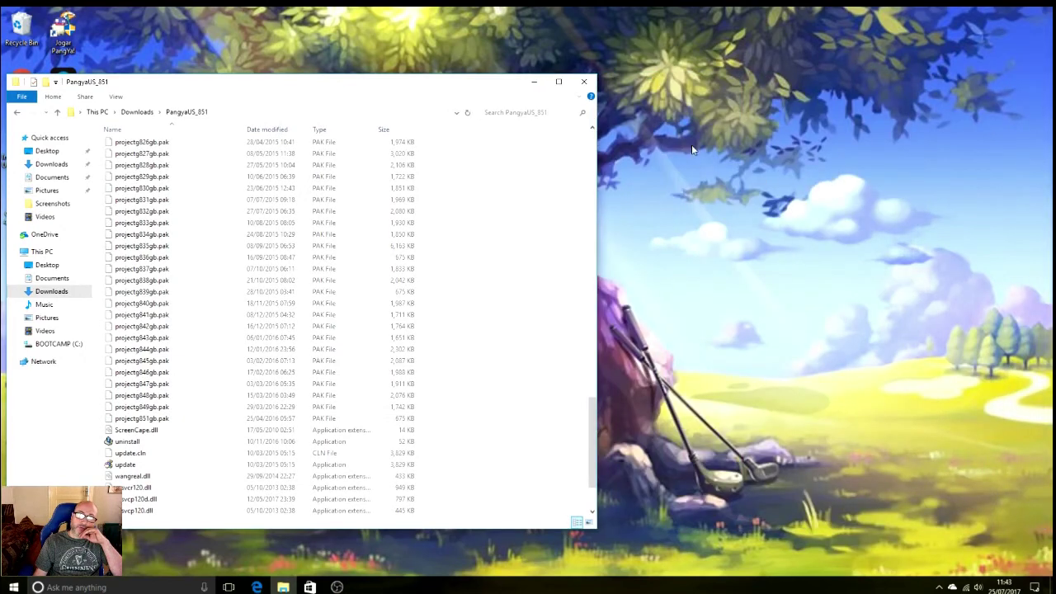
drag(433, 89, 630, 99)
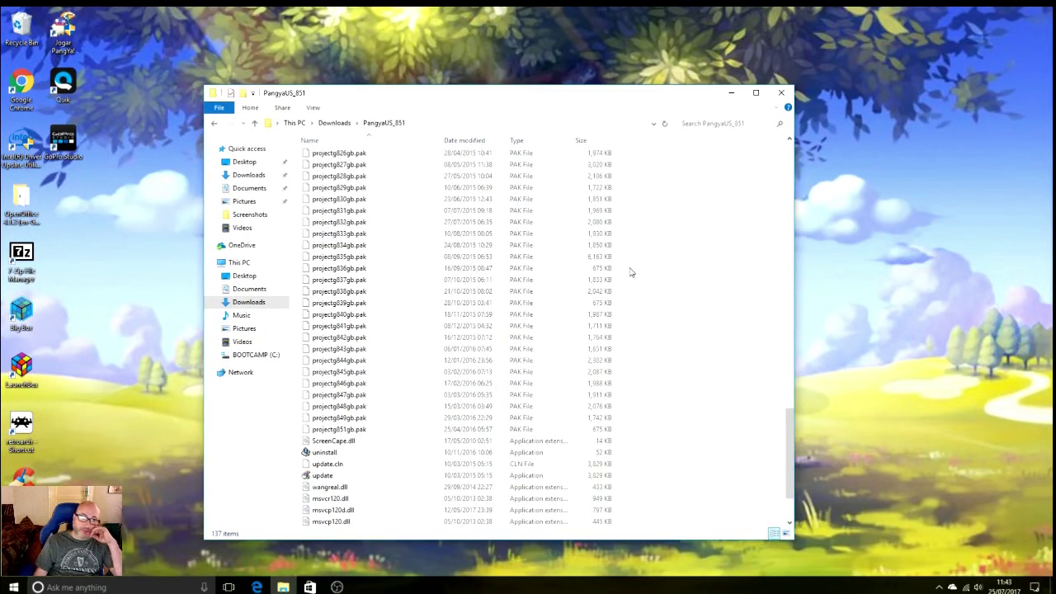
Examine the PangyaUS_851 file list for the moved patch files, checking the Downloads folder in between to refresh the sorting.
drag(790, 450, 768, 170)
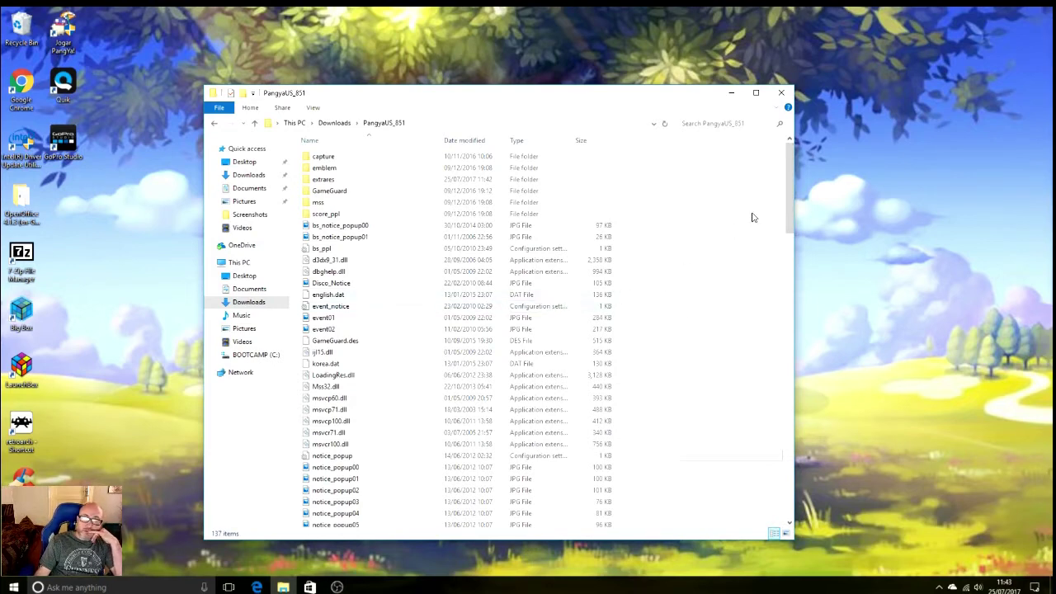
drag(789, 196, 776, 259)
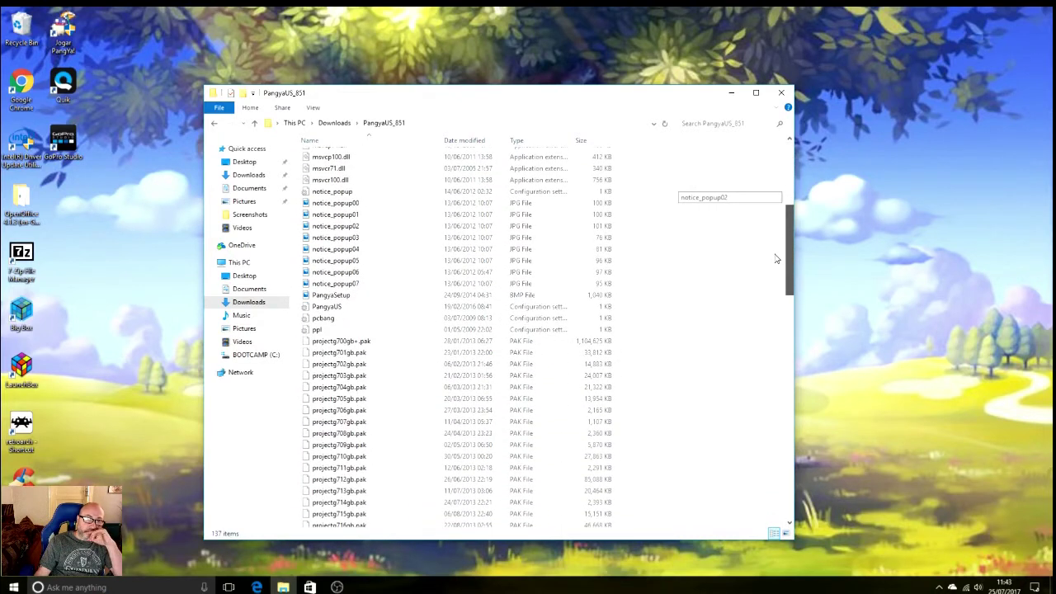
drag(777, 259, 773, 216)
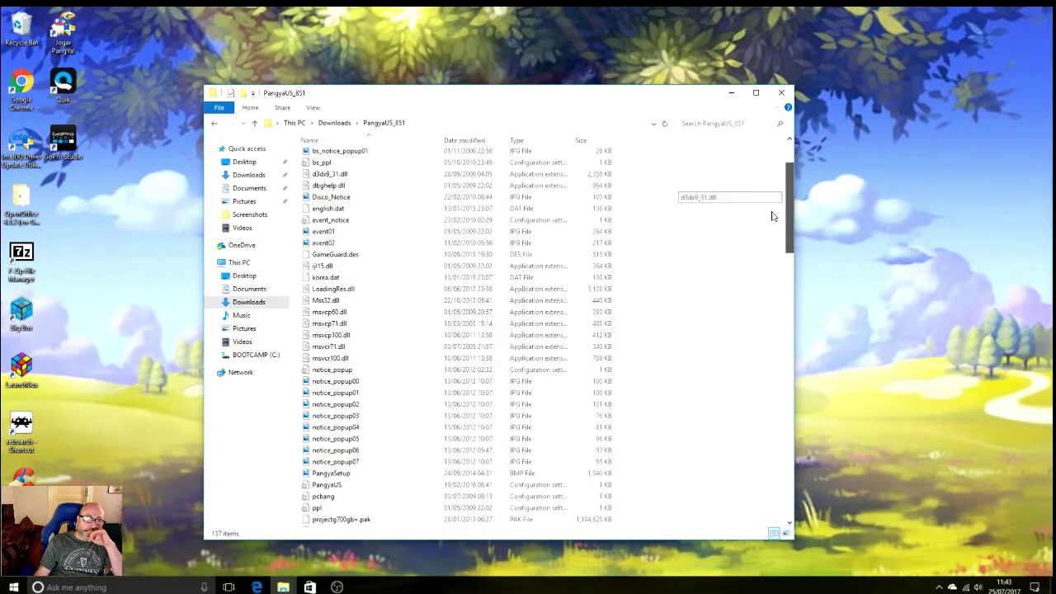
mouse_move(773, 216)
mouse_down()
mouse_move(767, 186)
mouse_move(756, 225)
mouse_up()
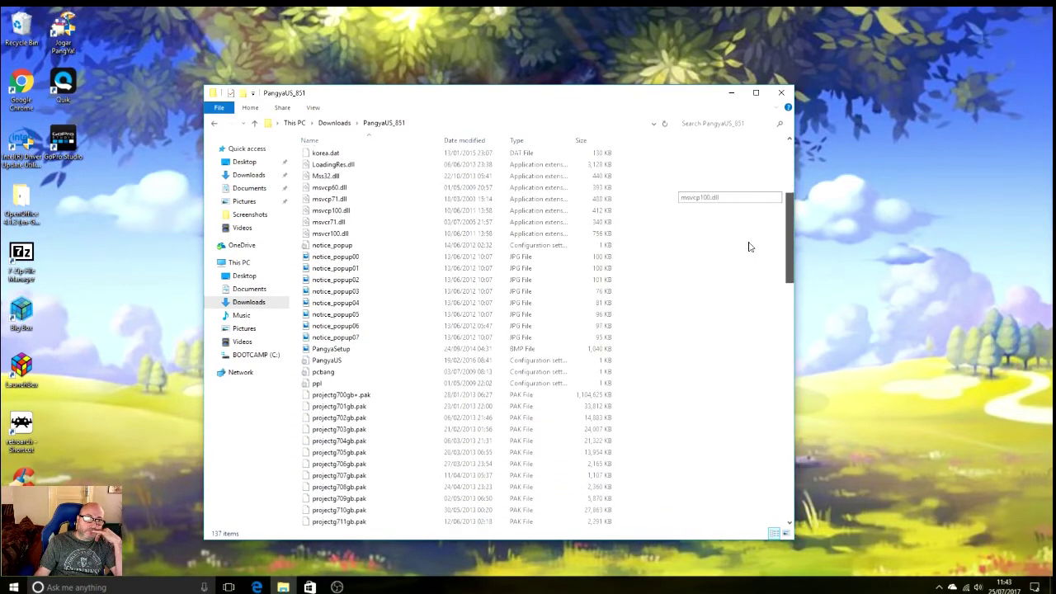
scroll(750, 247, down, 20)
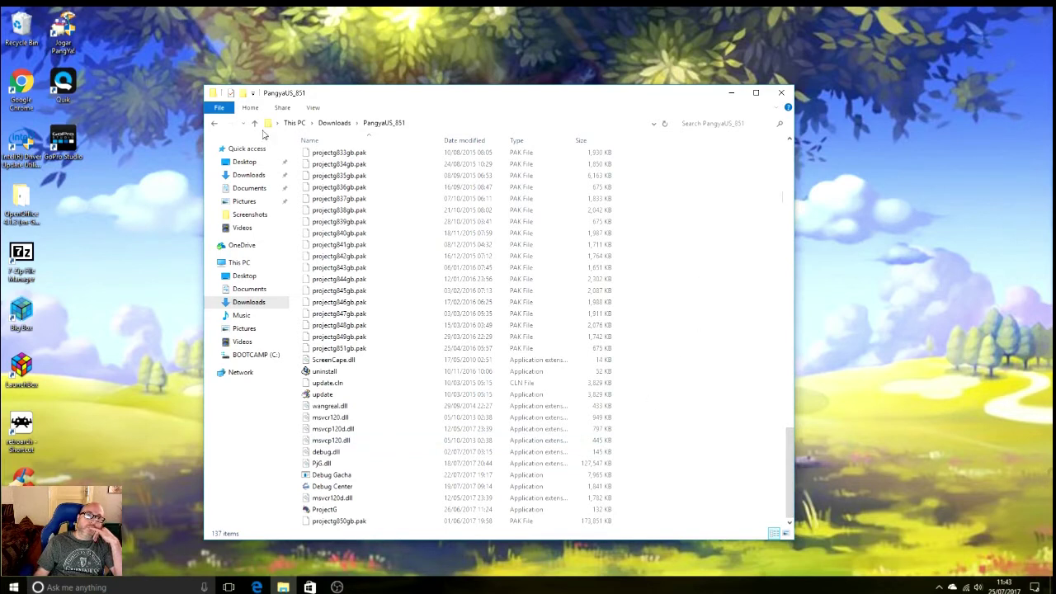
click(214, 124)
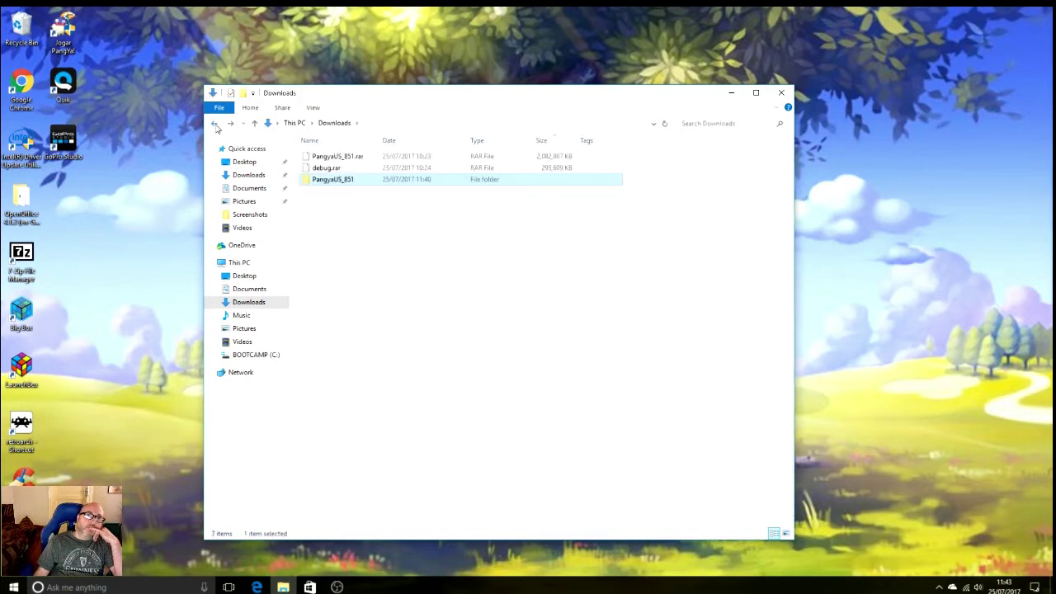
click(231, 126)
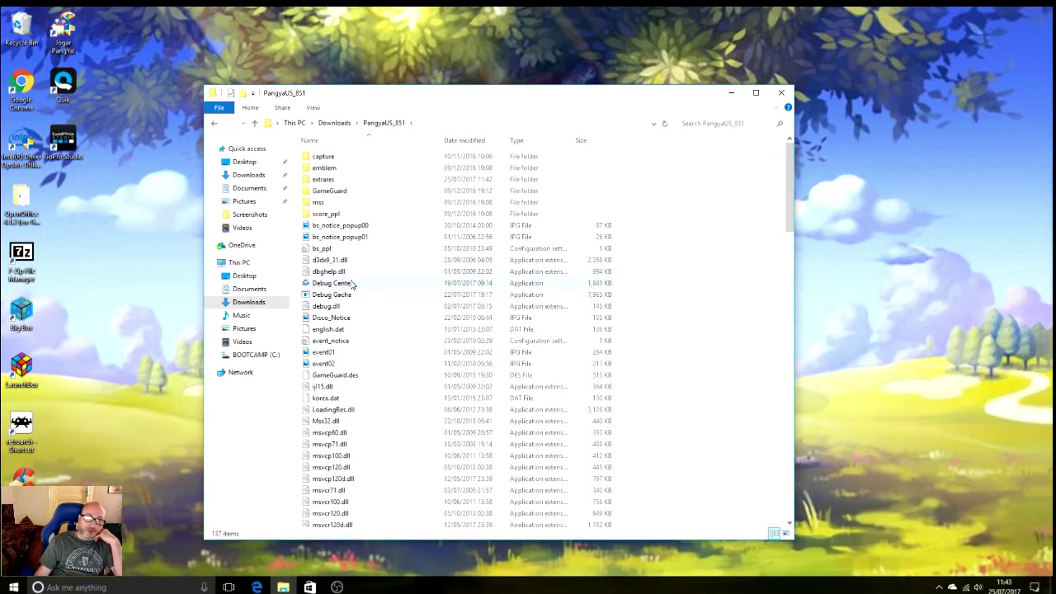
drag(791, 216, 809, 146)
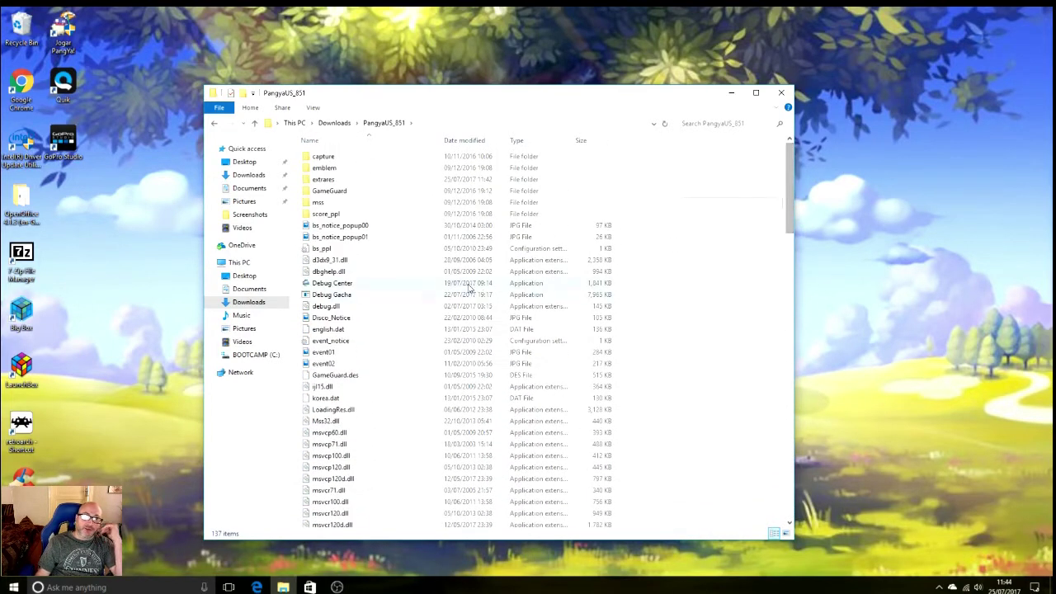
Set the Debug Center application to run as an administrator in its compatibility properties and apply the setting.
click(362, 284)
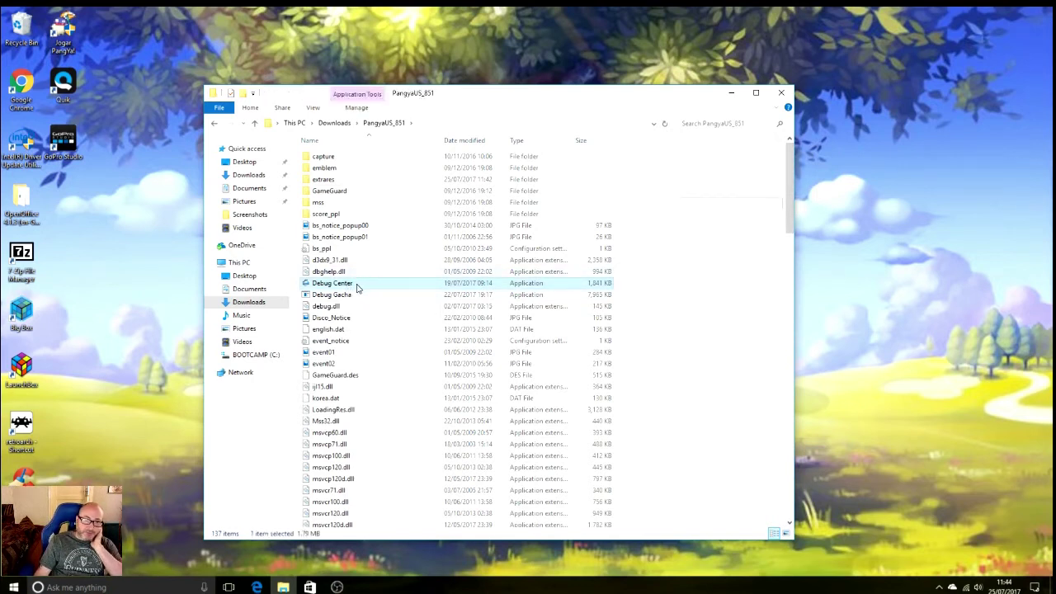
right_click(358, 287)
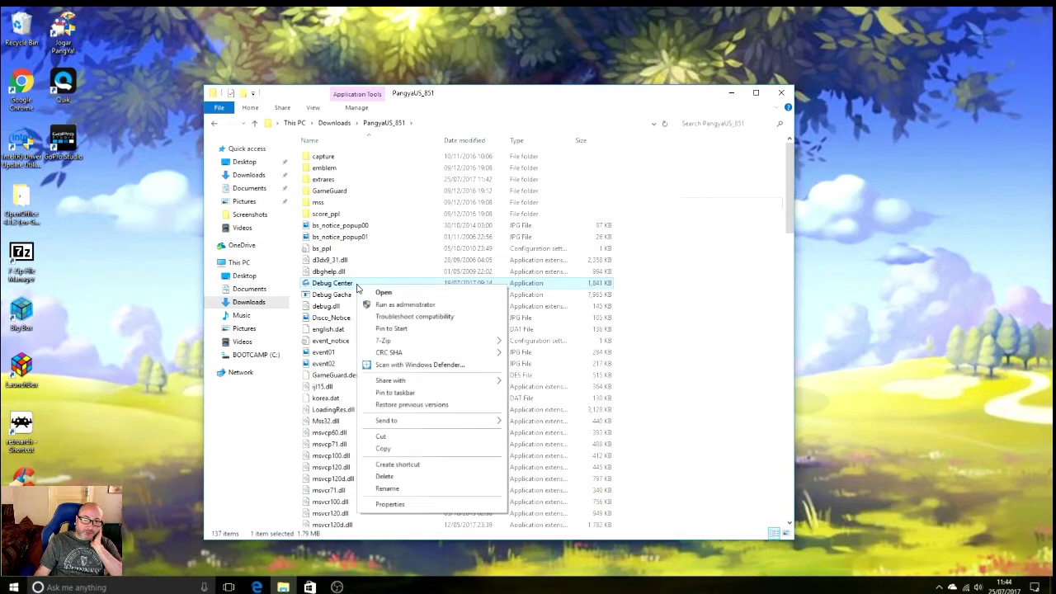
click(390, 504)
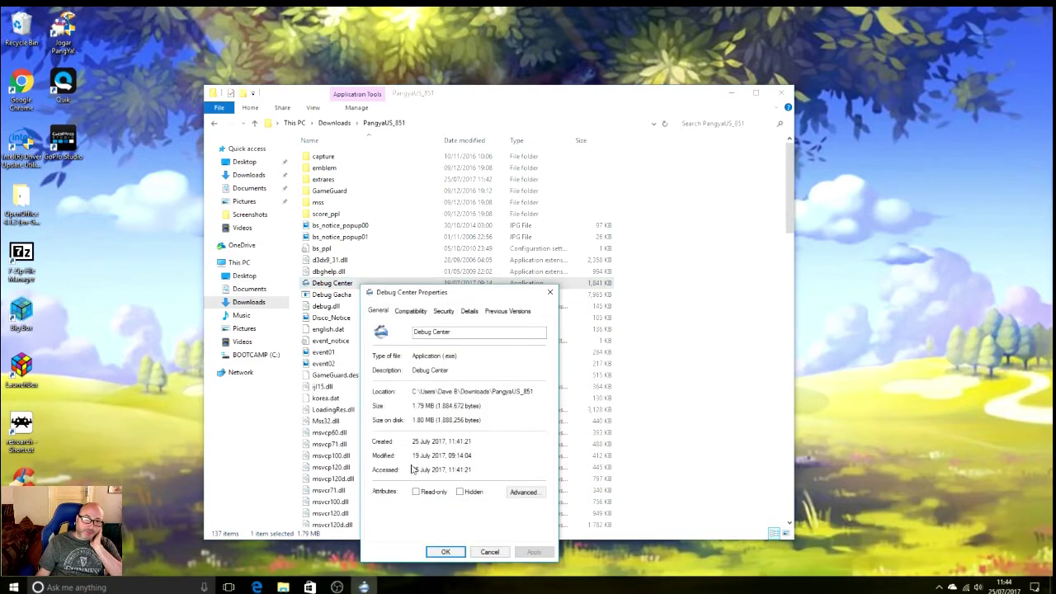
click(411, 311)
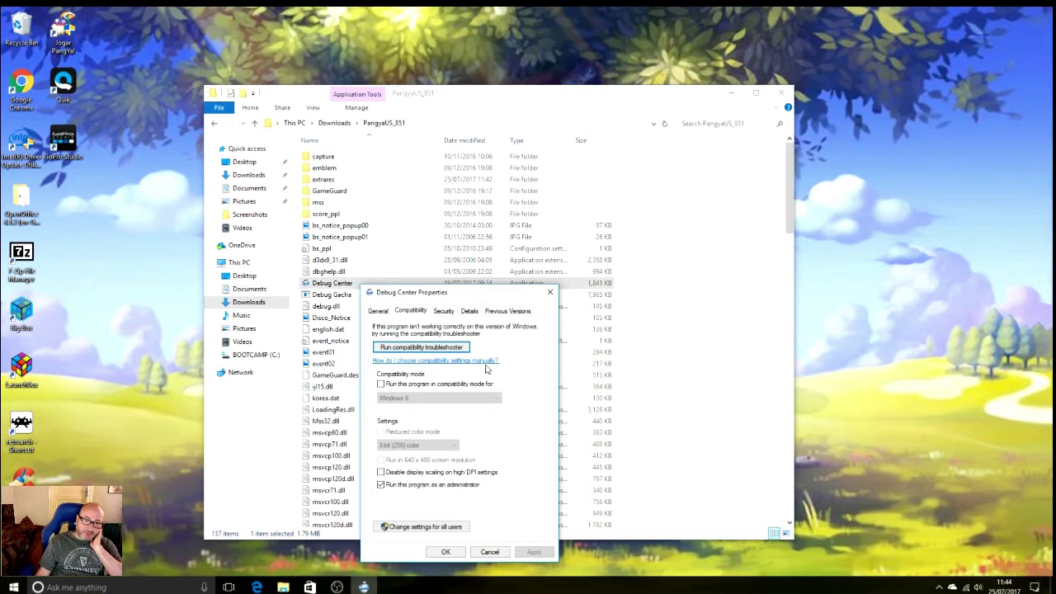
click(381, 485)
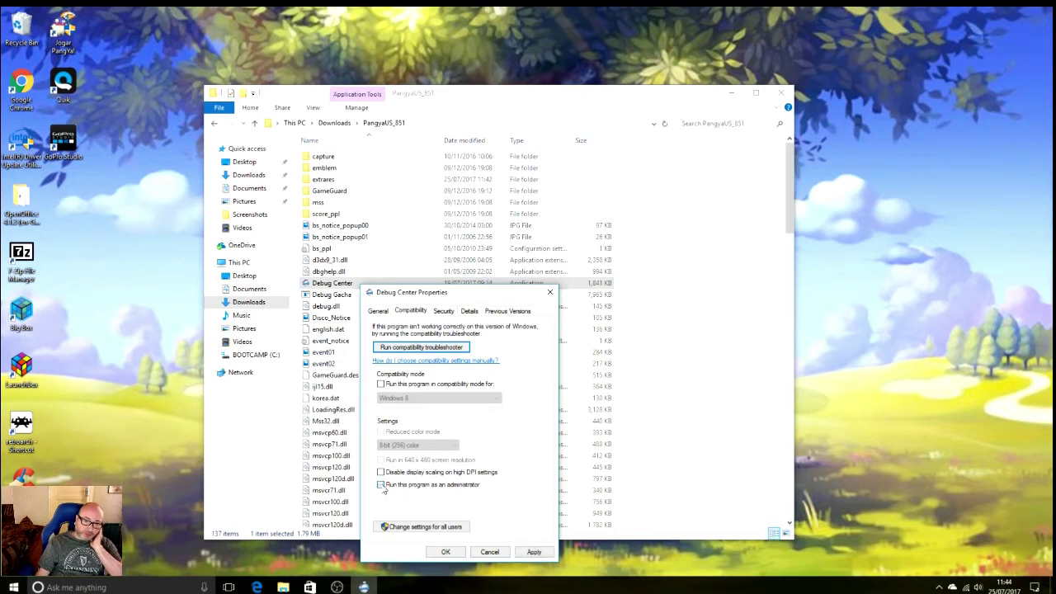
click(534, 552)
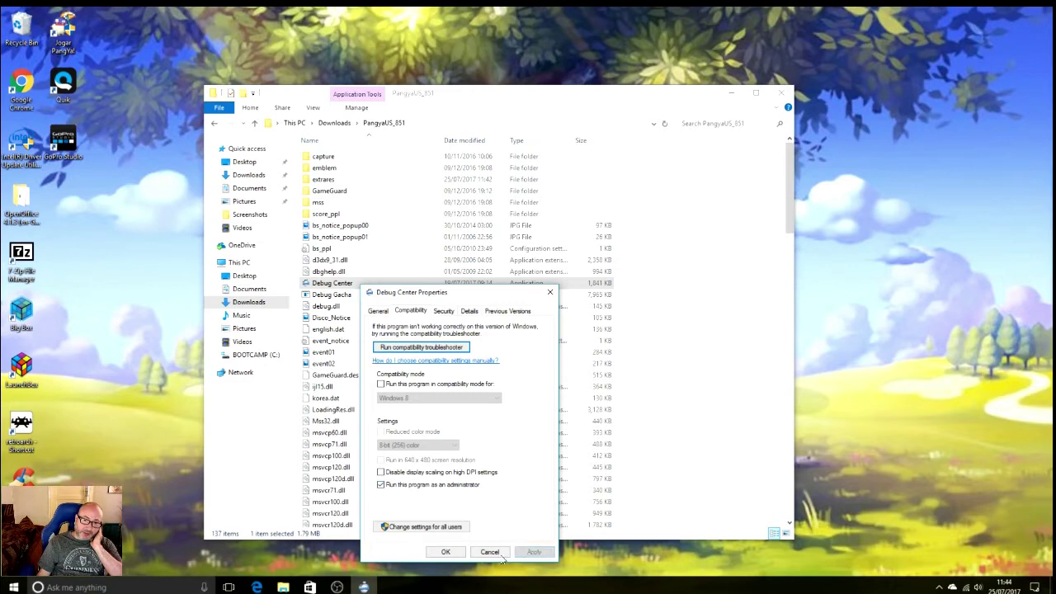
click(447, 552)
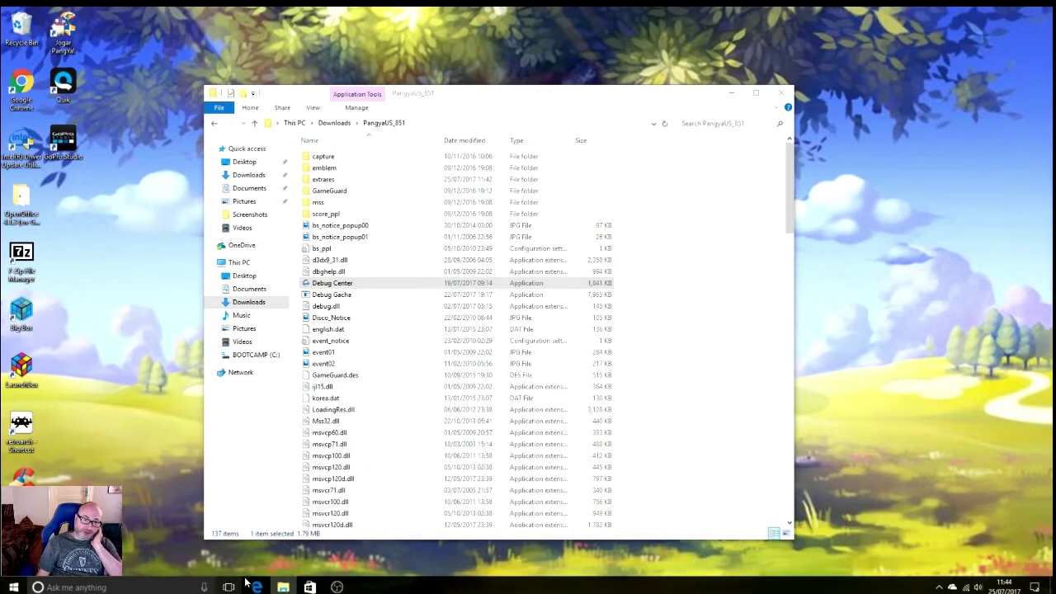
Launch Debug Center, allow it to make changes to the device, and close the PangyaUS_851 folder window.
right_click(283, 587)
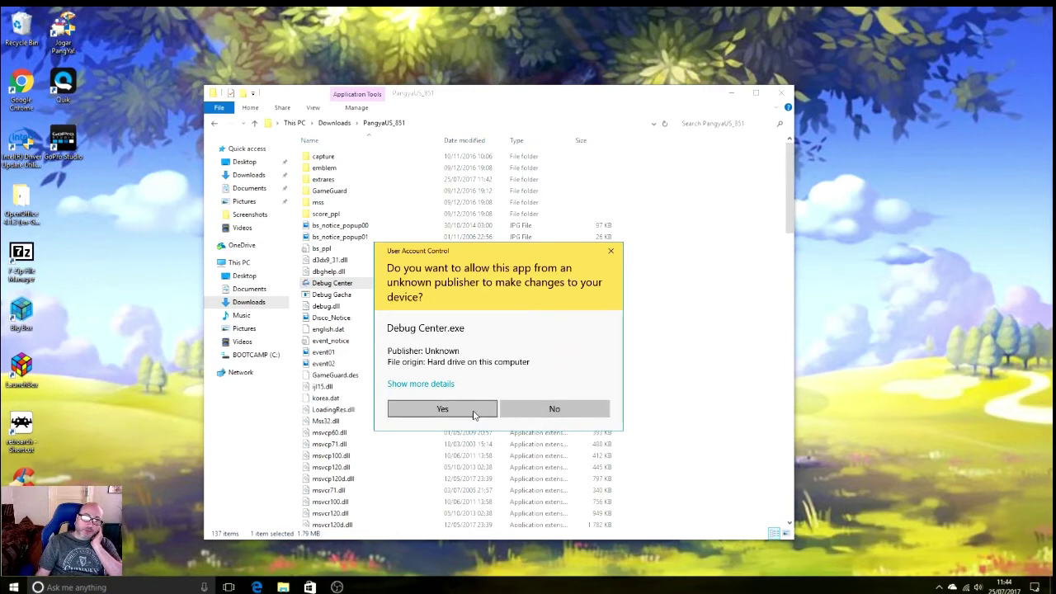
click(474, 415)
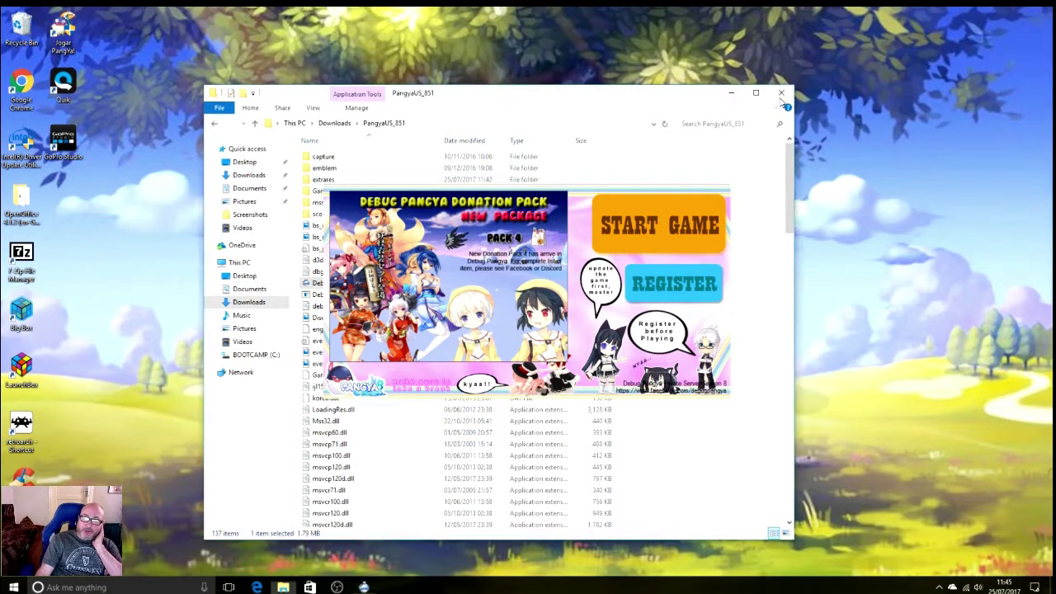
click(780, 93)
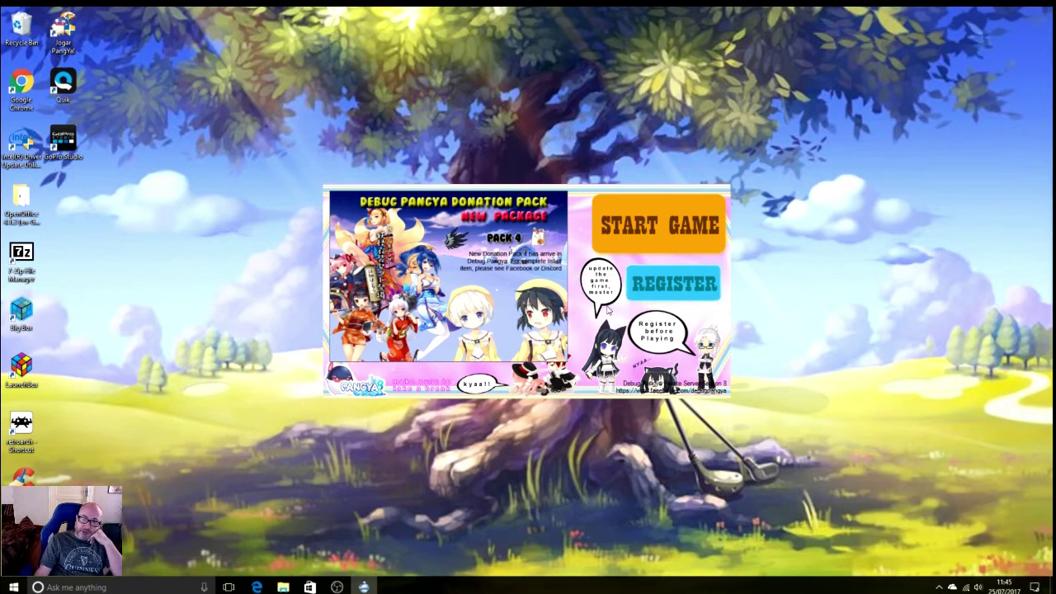
View the launcher's registration e-mail form, return to the launcher's main screen and start the game.
click(673, 285)
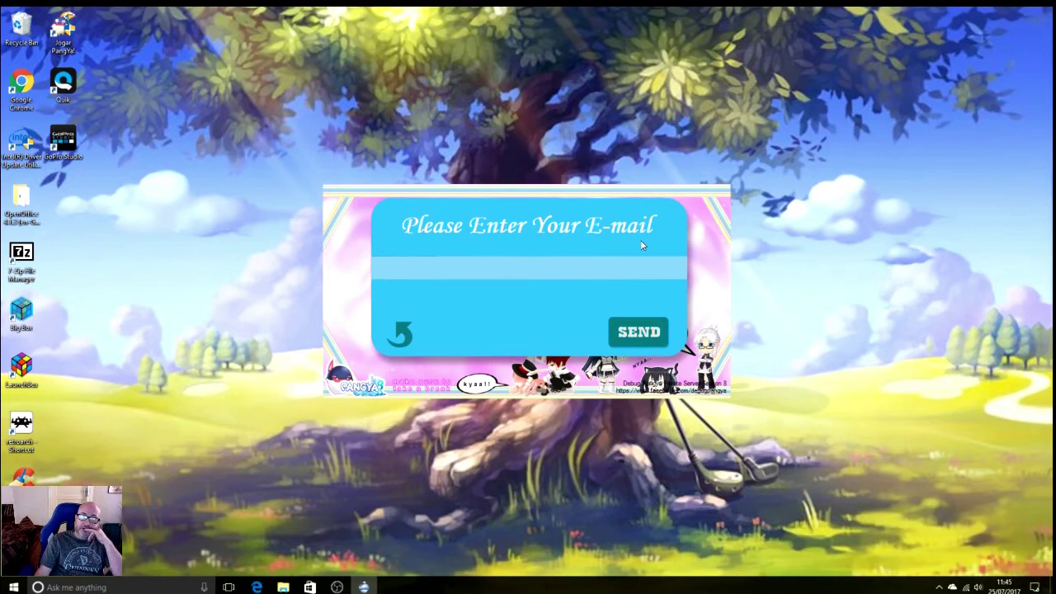
click(404, 334)
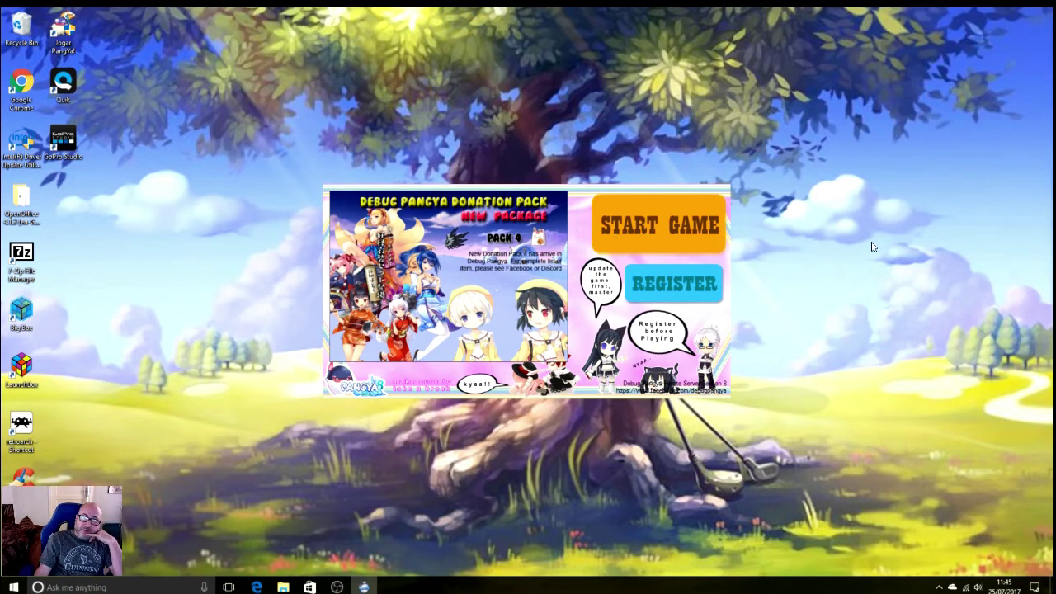
click(632, 220)
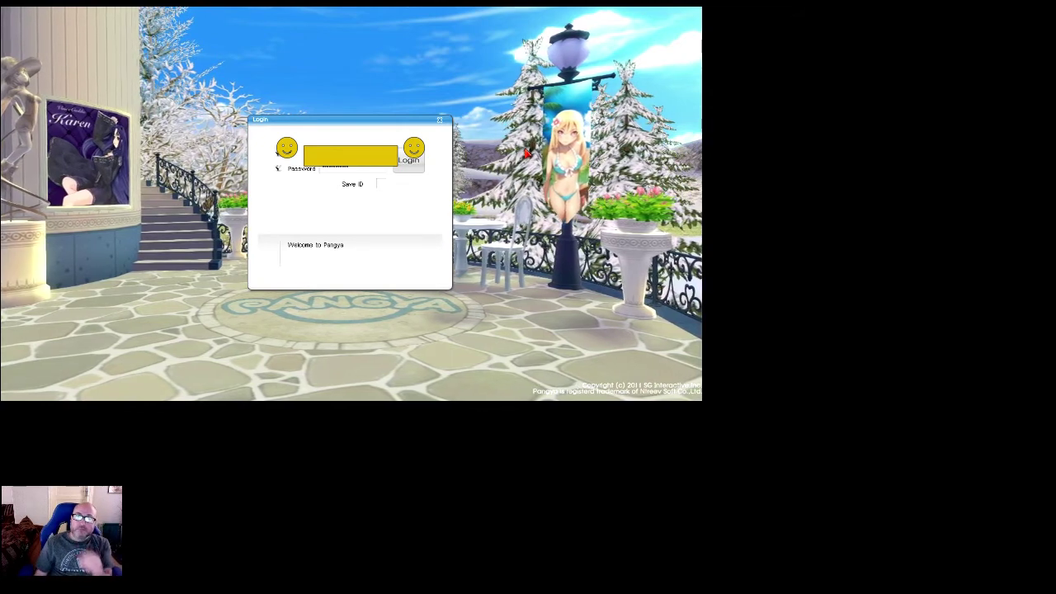
Log in to the game with the filled-in account and connect to the VS/Match Server's available channel.
click(420, 164)
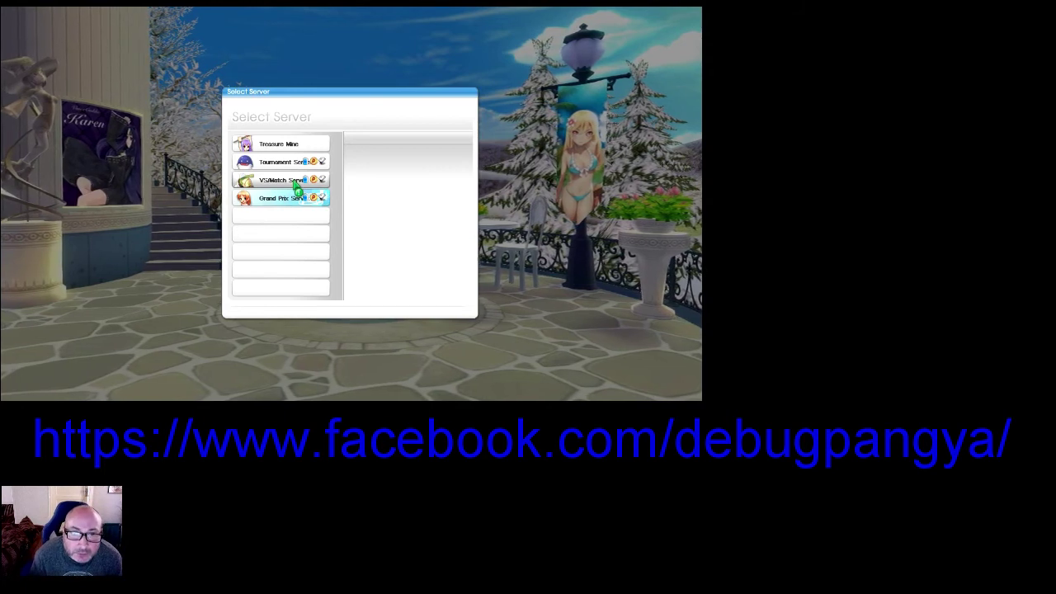
click(295, 184)
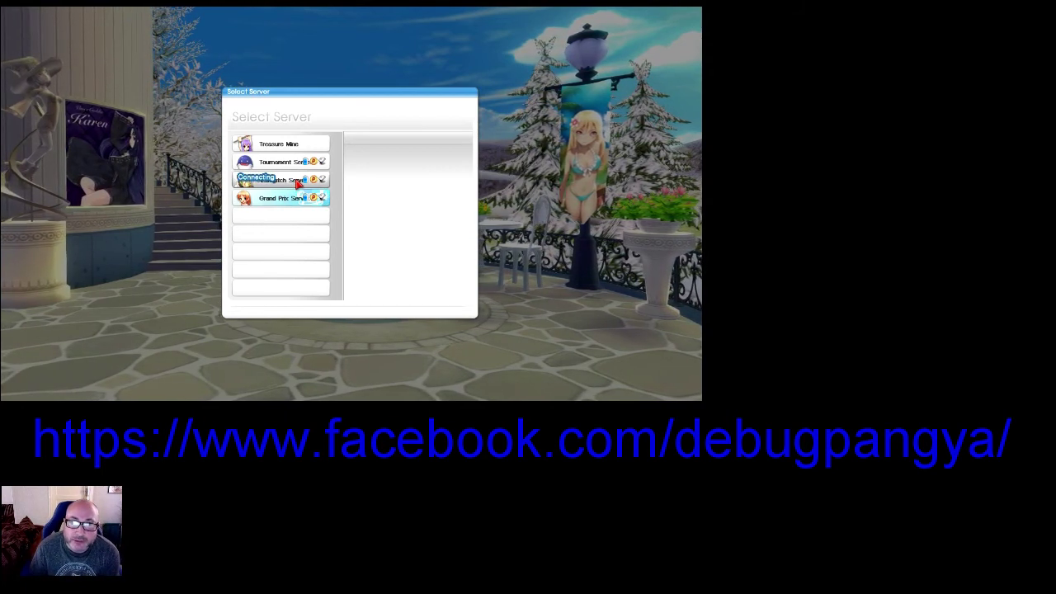
click(364, 163)
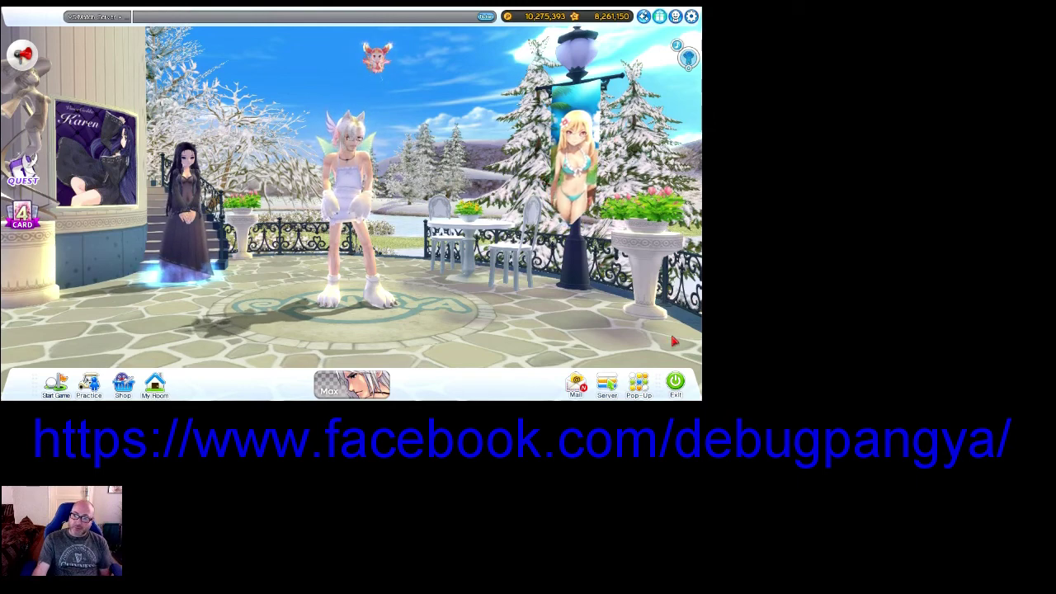
View the lobby's pop-up list of extra features and dismiss it.
click(638, 387)
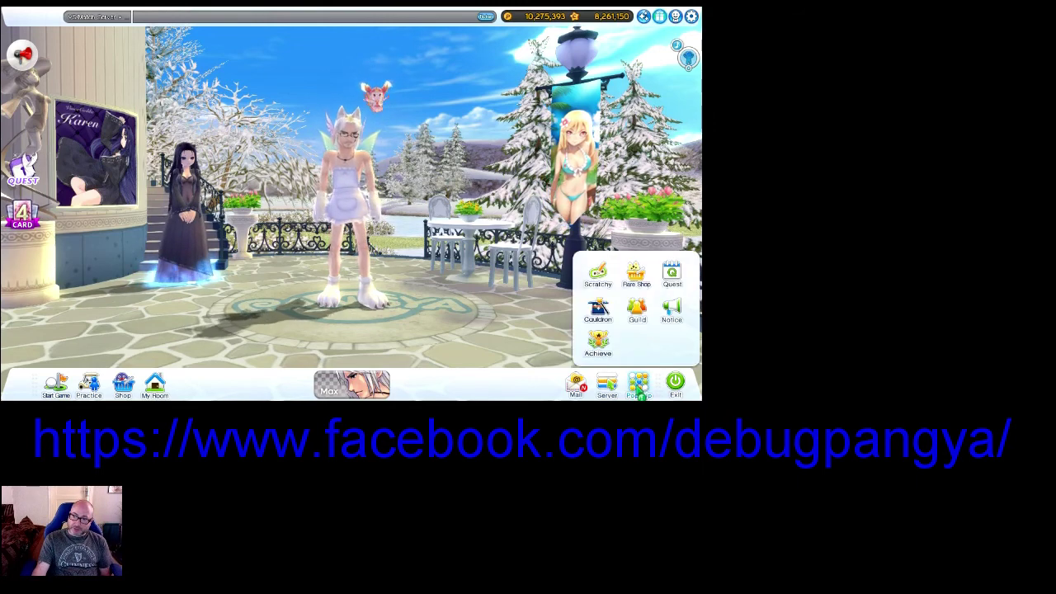
click(520, 303)
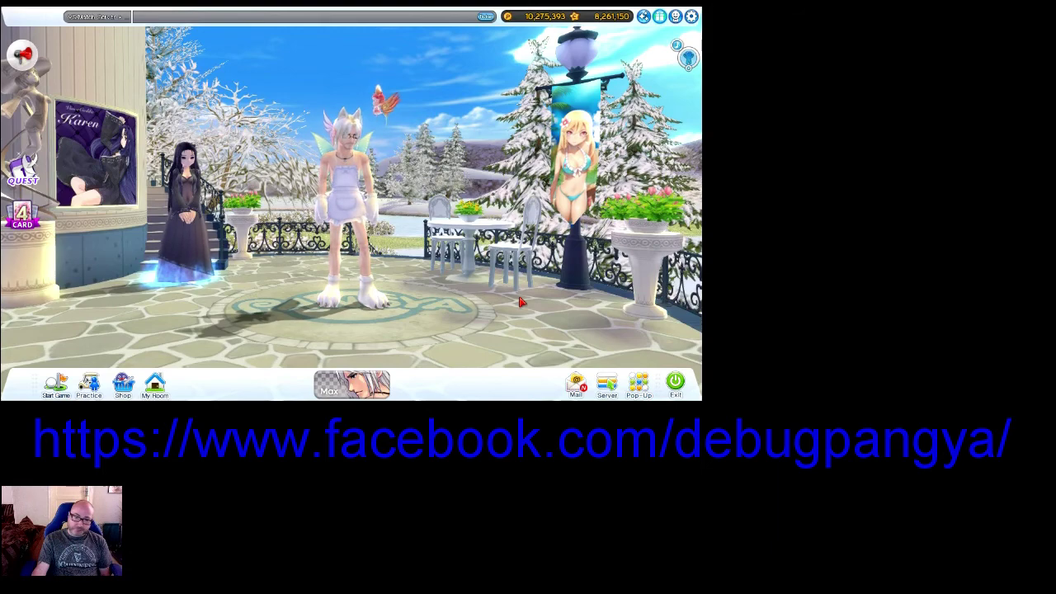
Browse the tops and bottoms in the clothes section of the Pangya Shop.
click(122, 387)
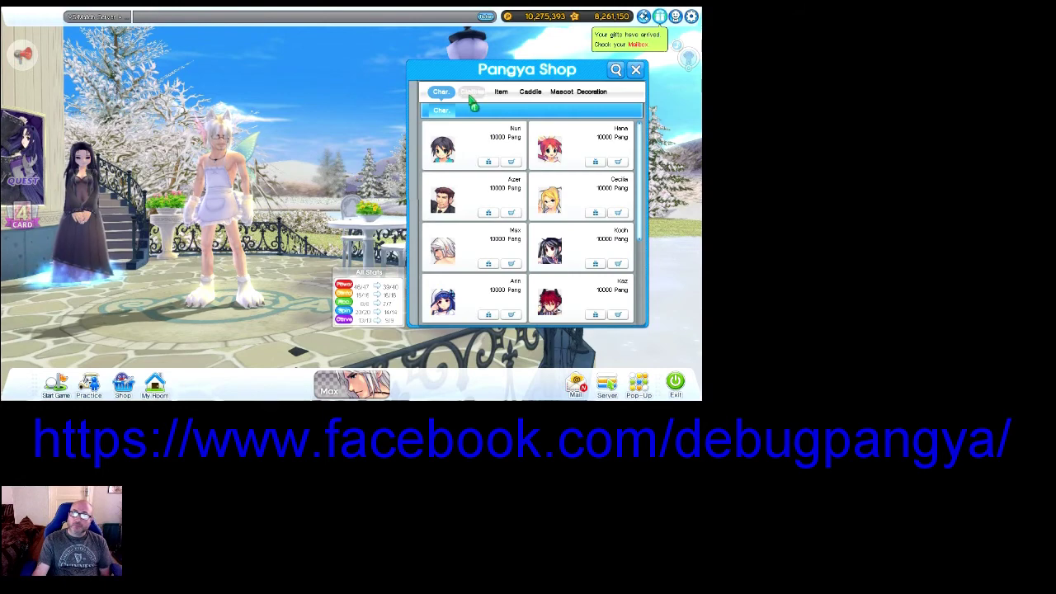
click(473, 94)
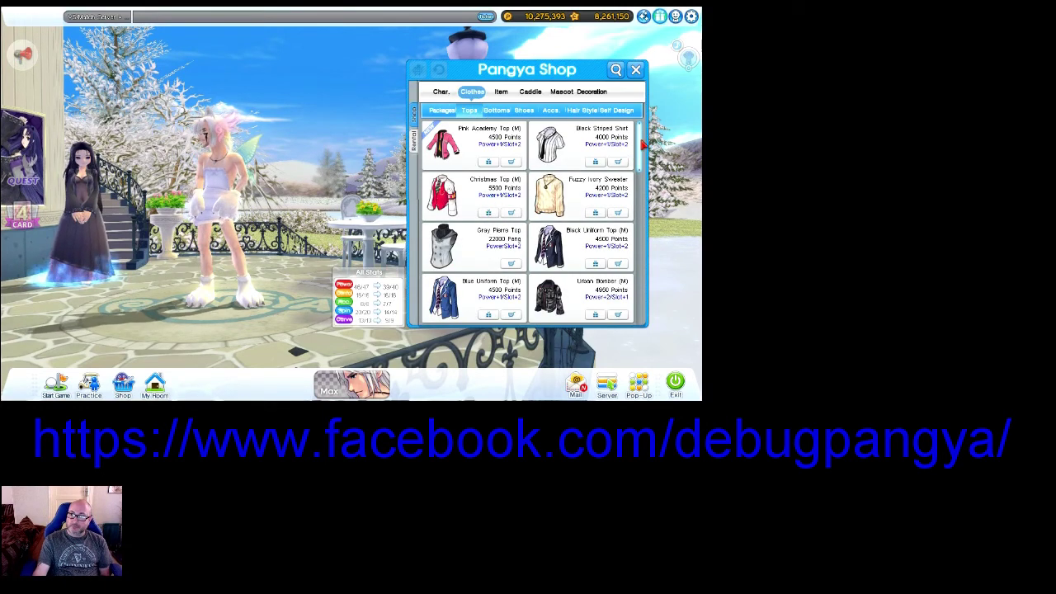
drag(640, 154, 627, 314)
scroll(578, 247, up, 10)
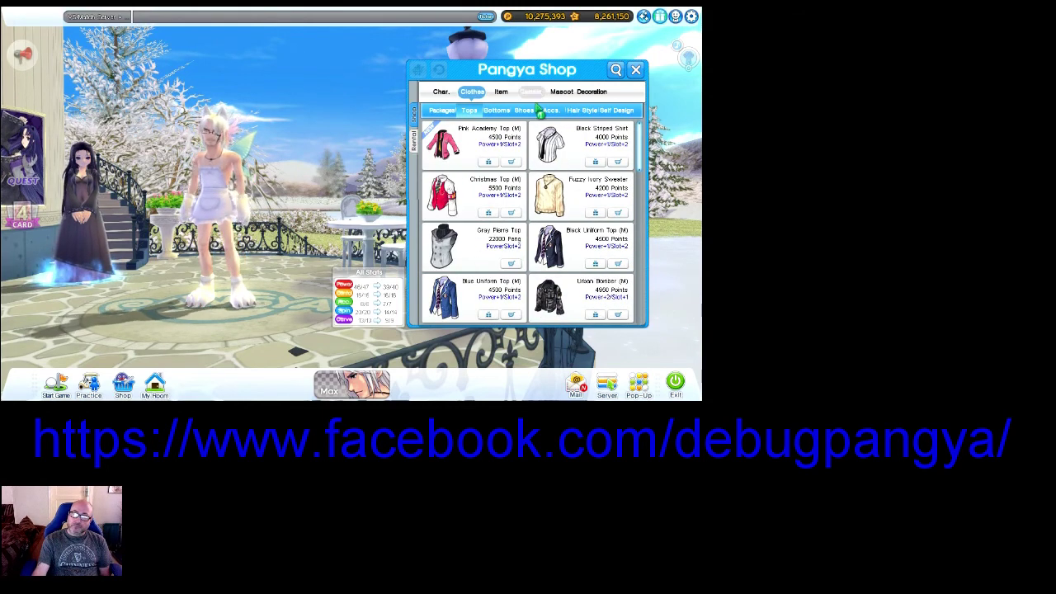
click(496, 111)
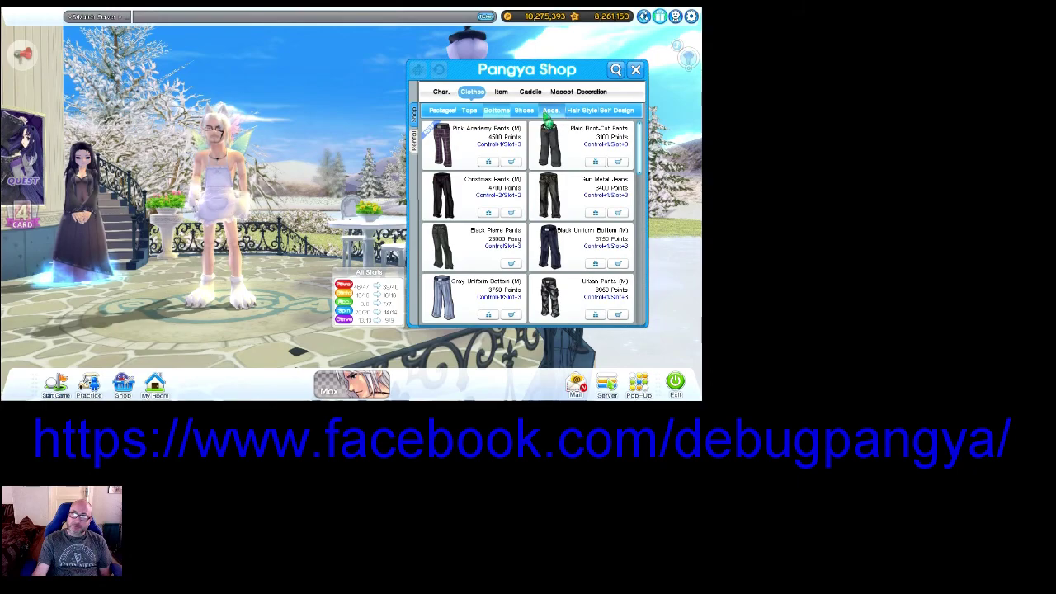
Look through the club sets in the shop's item section, and close the Pangya Shop.
click(501, 93)
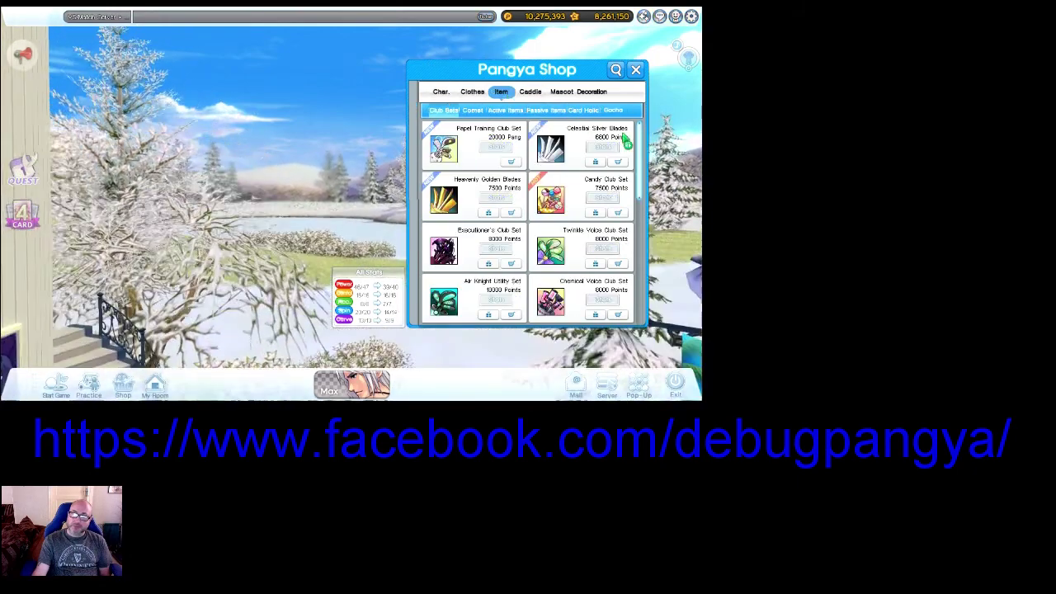
drag(642, 157, 642, 237)
scroll(641, 237, down, 3)
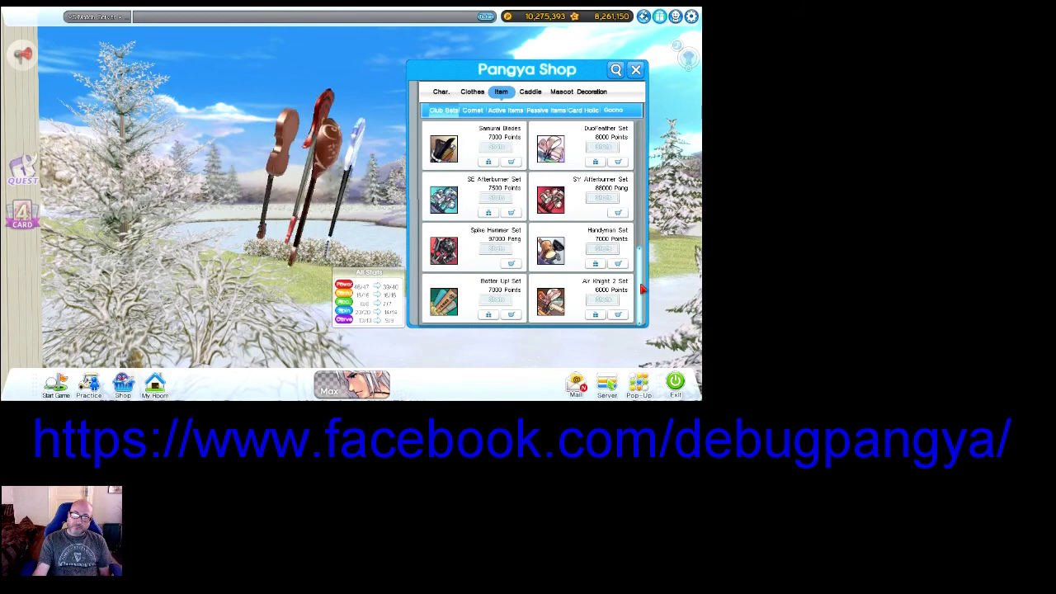
scroll(636, 239, up, 2)
scroll(636, 239, up, 5)
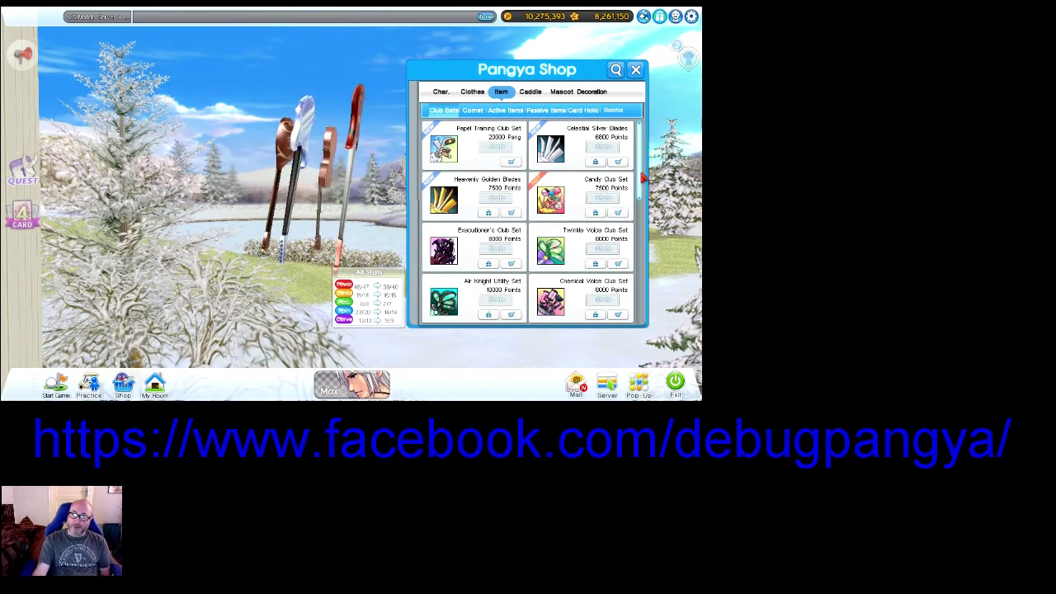
scroll(643, 179, down, 4)
scroll(648, 161, up, 4)
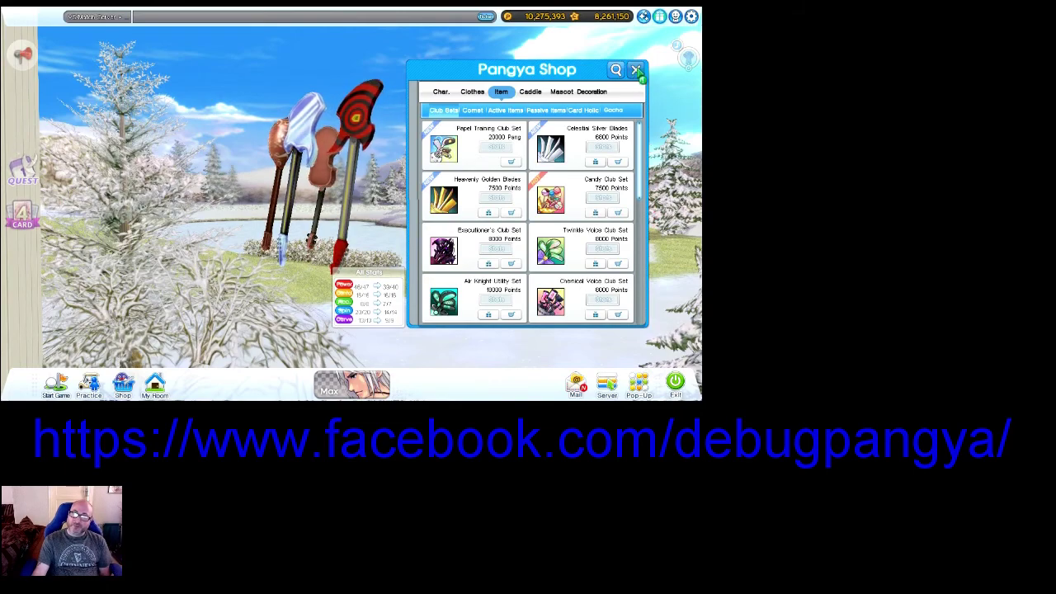
click(635, 69)
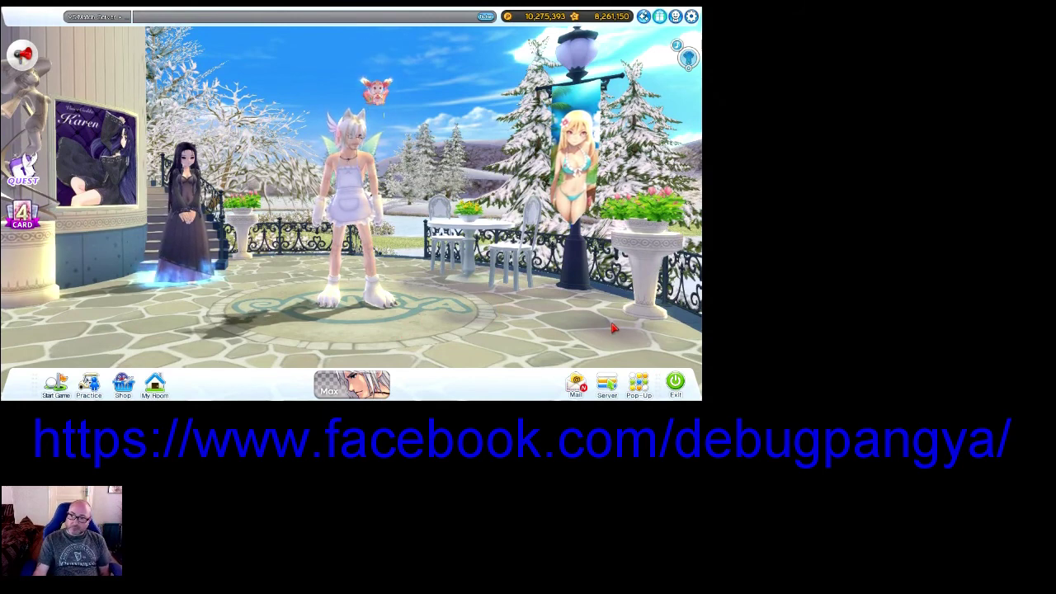
Open the server selection list from the lobby.
click(608, 387)
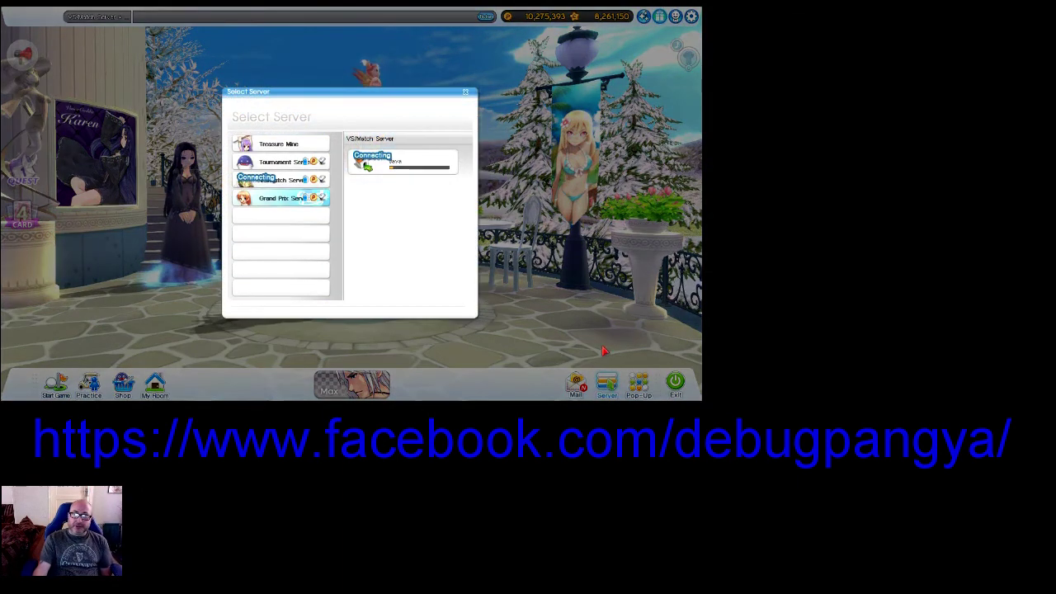